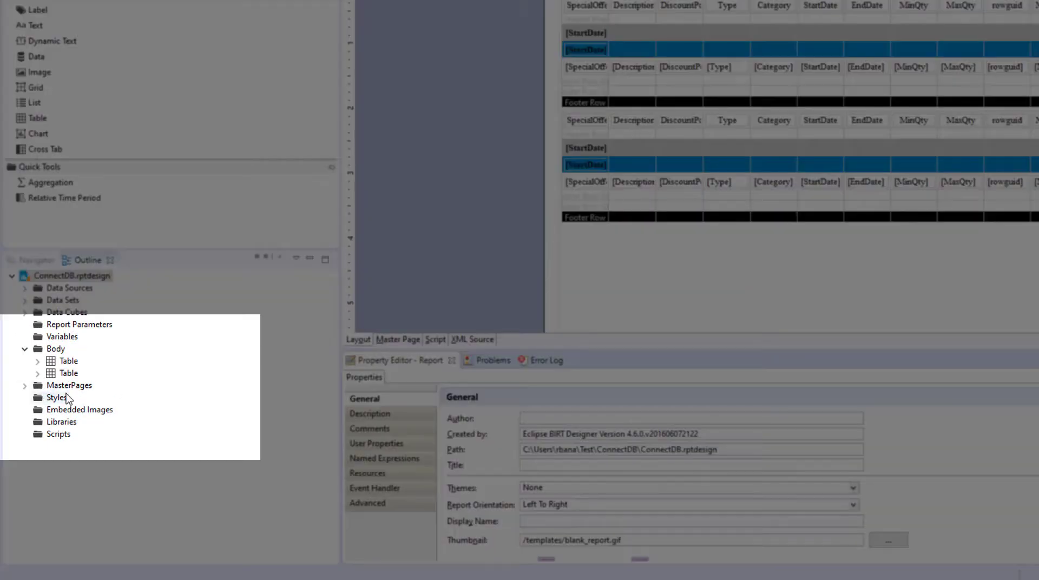
- Expand MasterPages in the Outline so Simple MasterPage appears
double_click(34, 388)
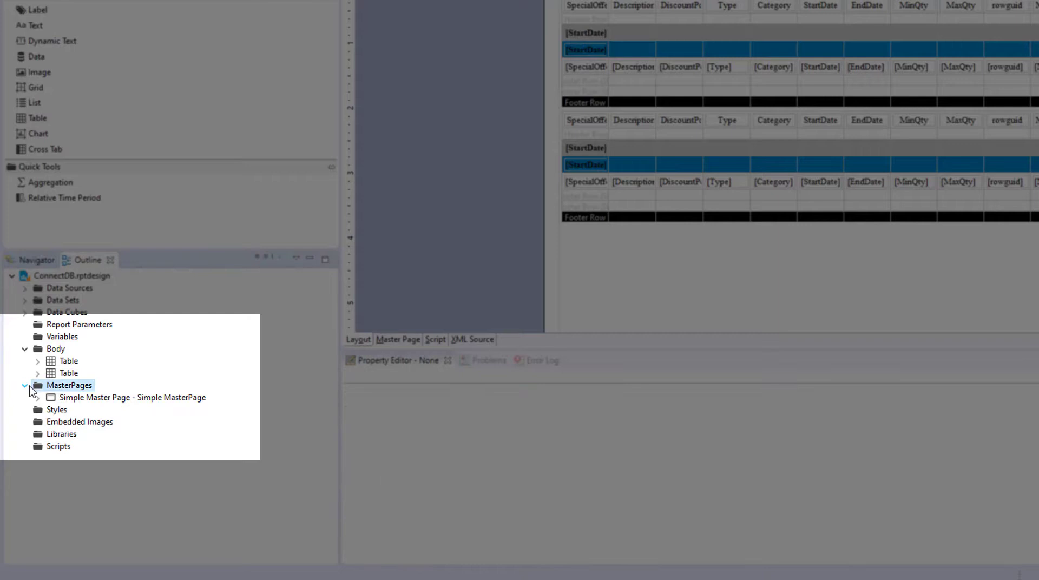
- Inspect Simple MasterPage's border, margin and header/footer settings, then open its Master Page design
click(69, 400)
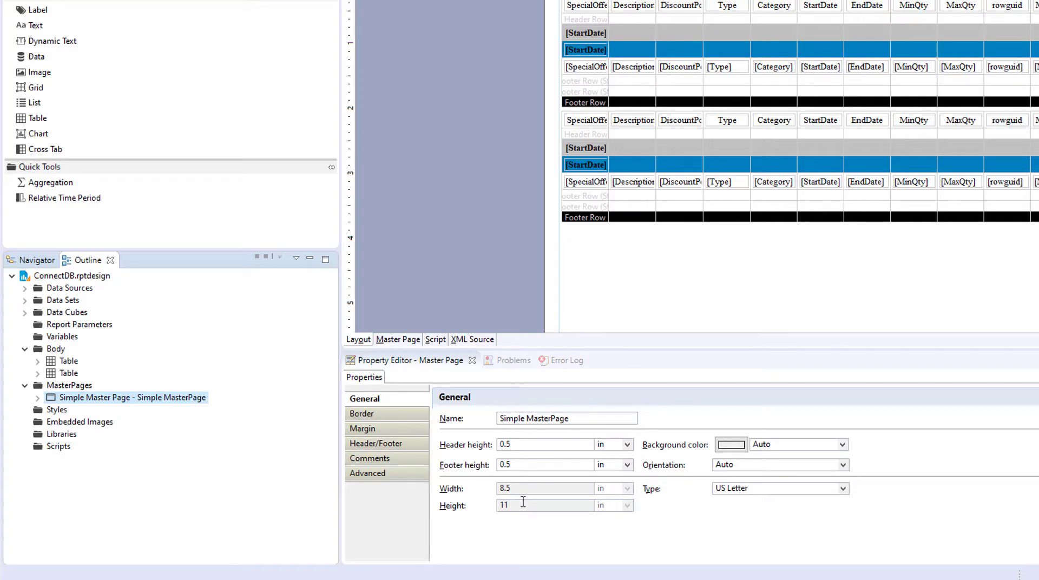
click(408, 418)
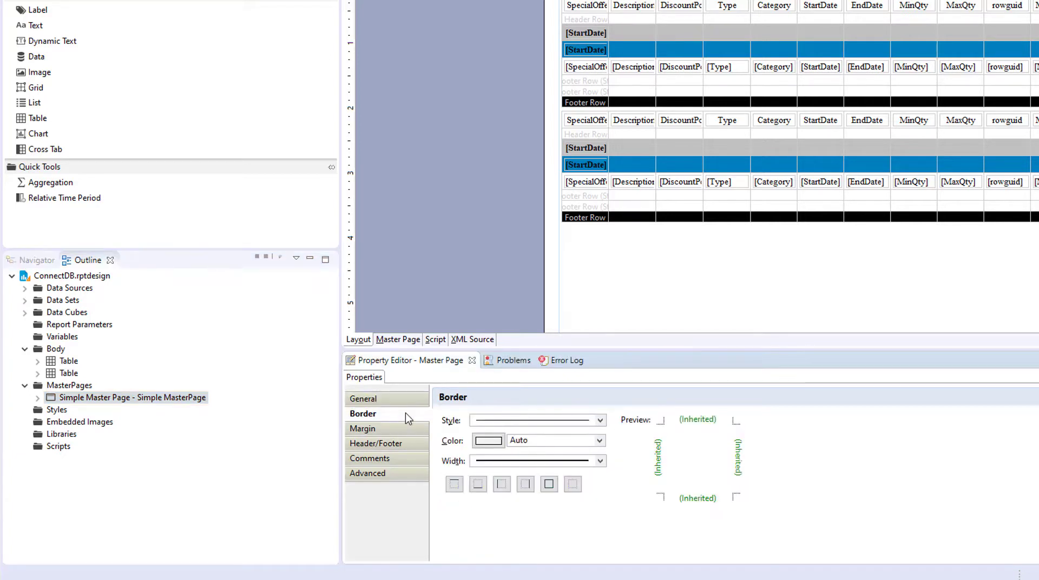
click(401, 433)
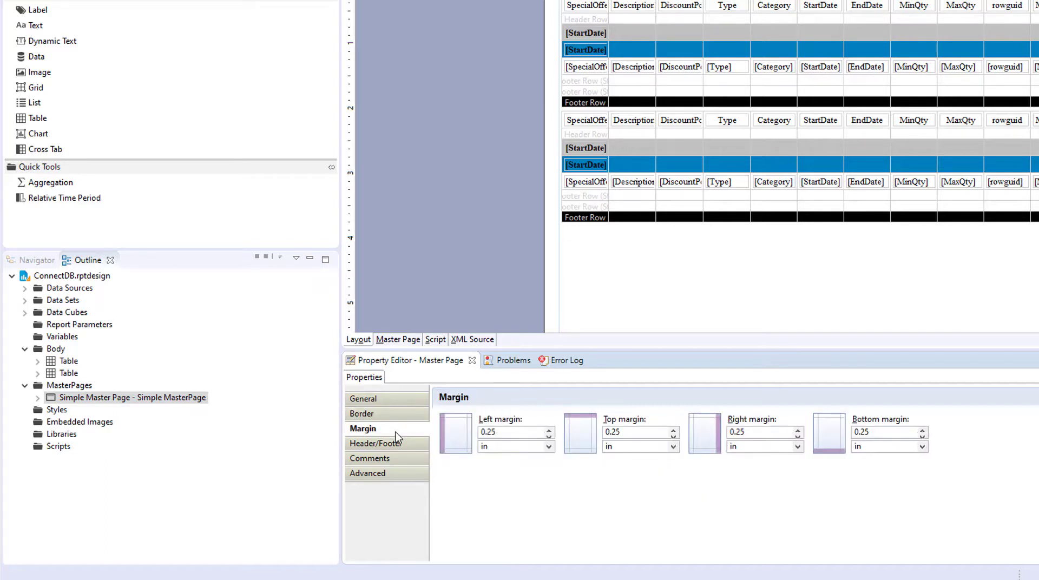
click(401, 445)
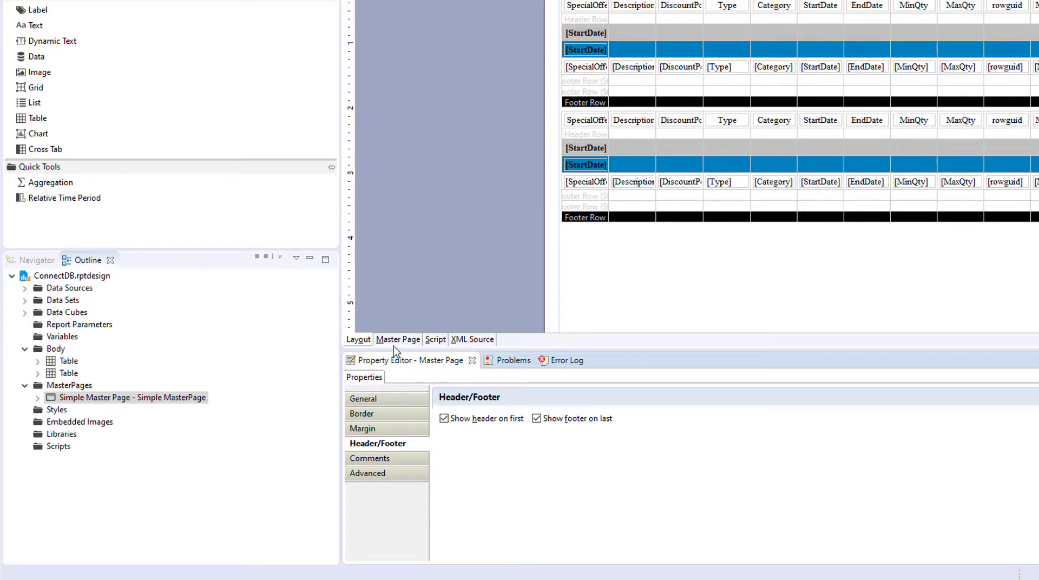
click(157, 401)
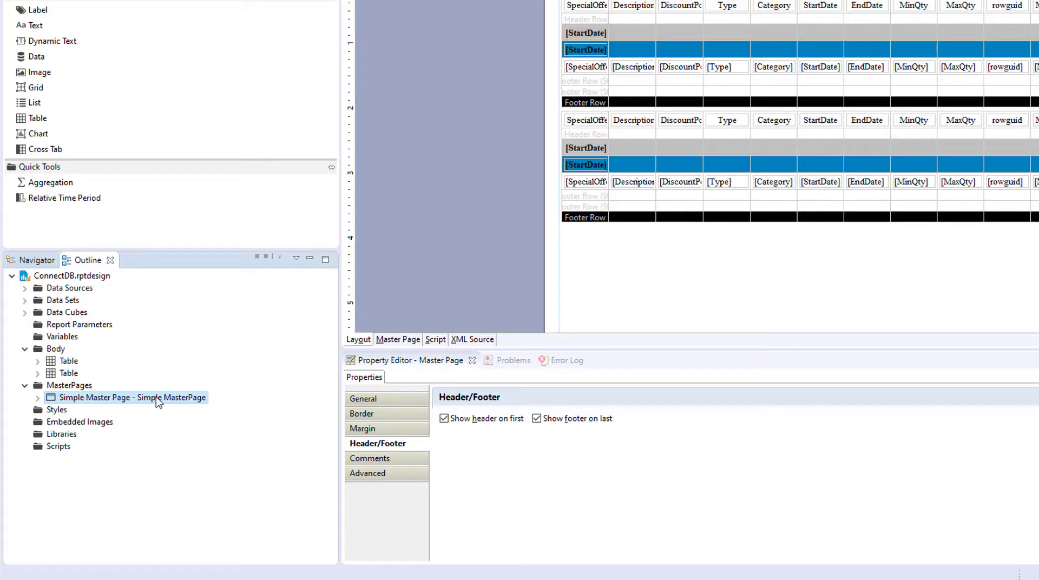
click(390, 341)
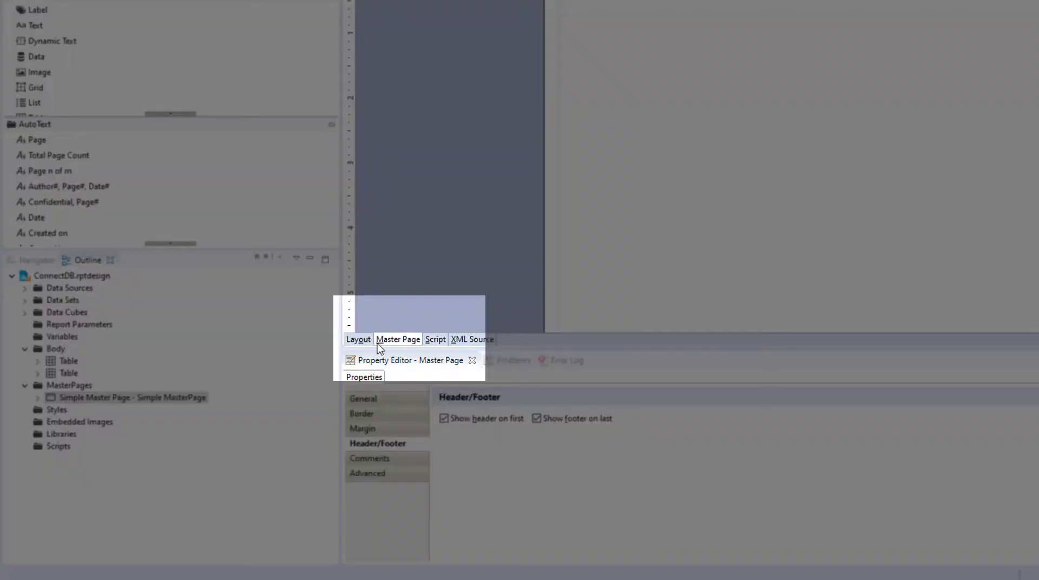
- Check the master page's general settings and select the footer's date text
click(365, 401)
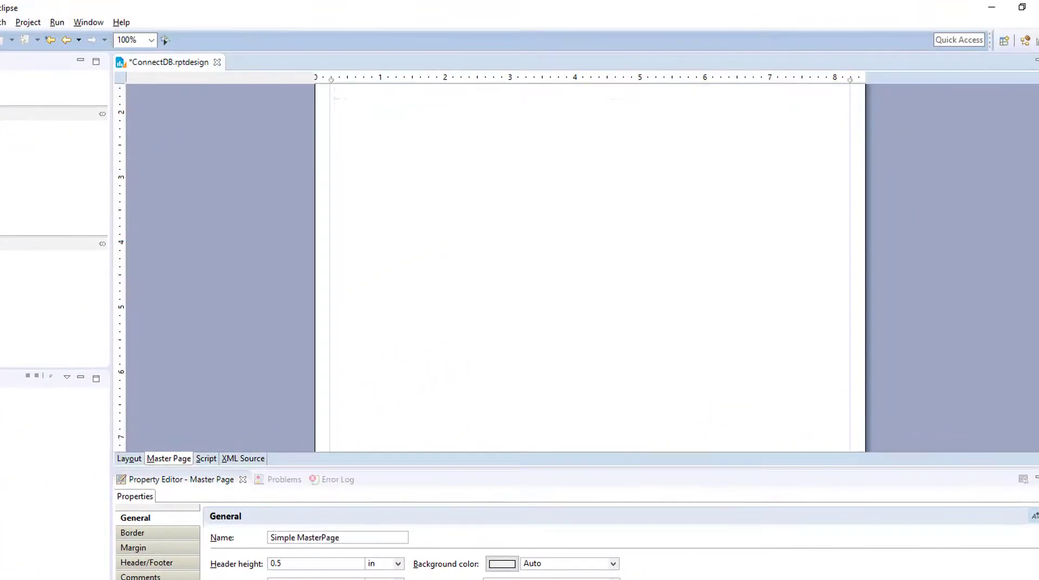
scroll(434, 390, down, 5)
click(410, 401)
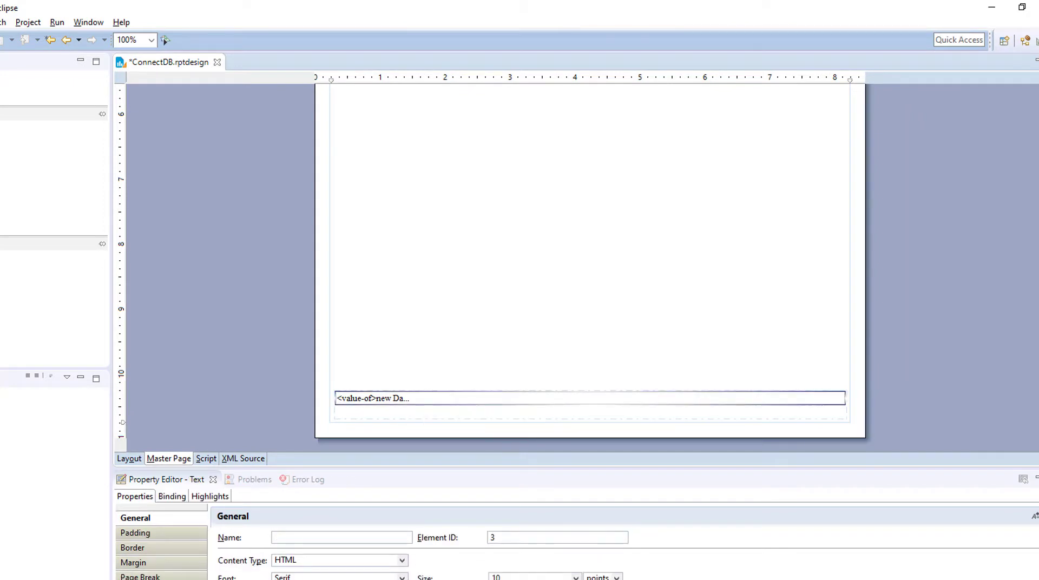
- Back in the report body, select the first table and preview the report in the web viewer
click(130, 459)
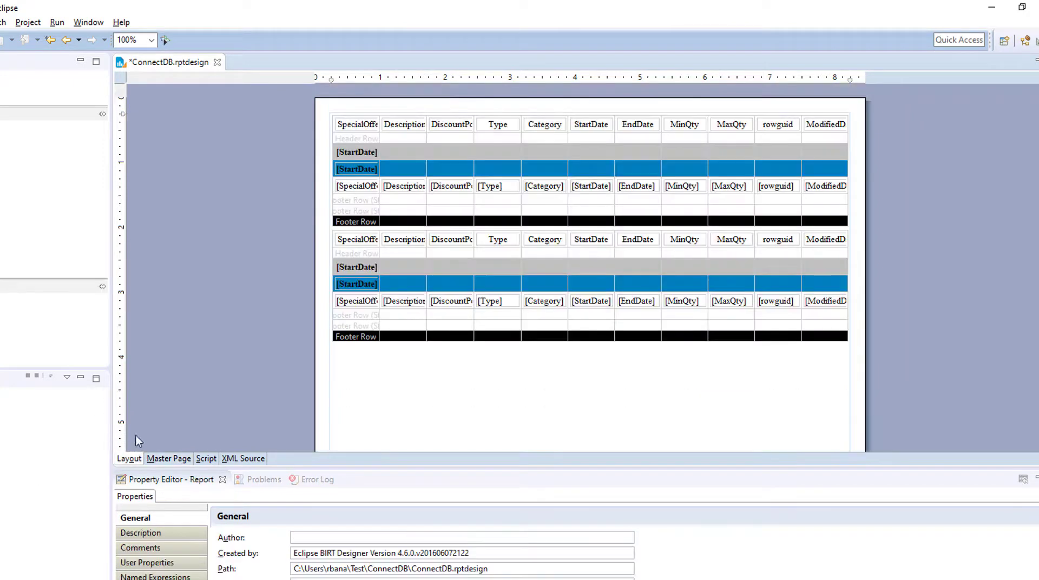
click(357, 235)
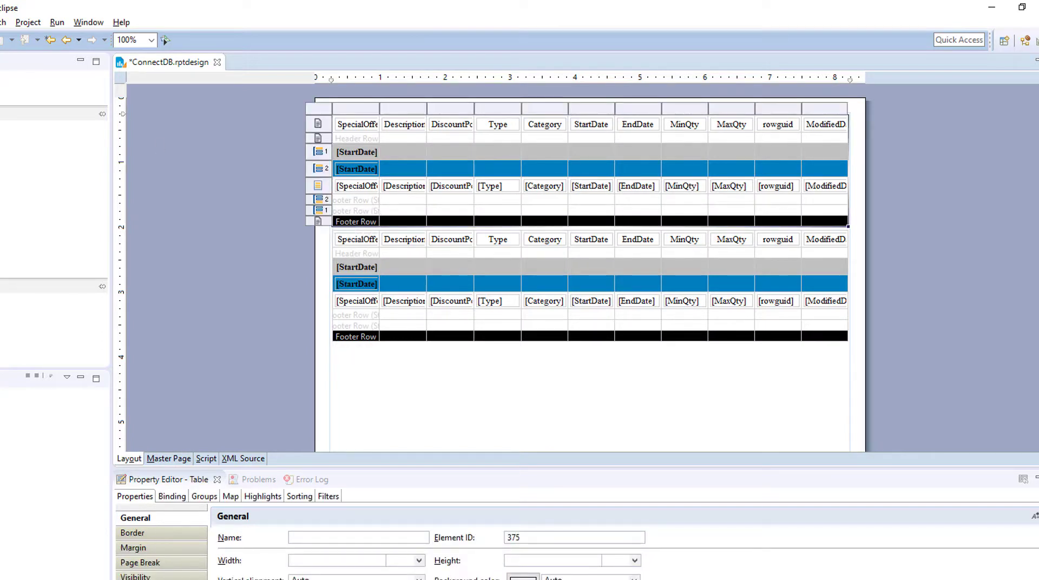
click(4, 59)
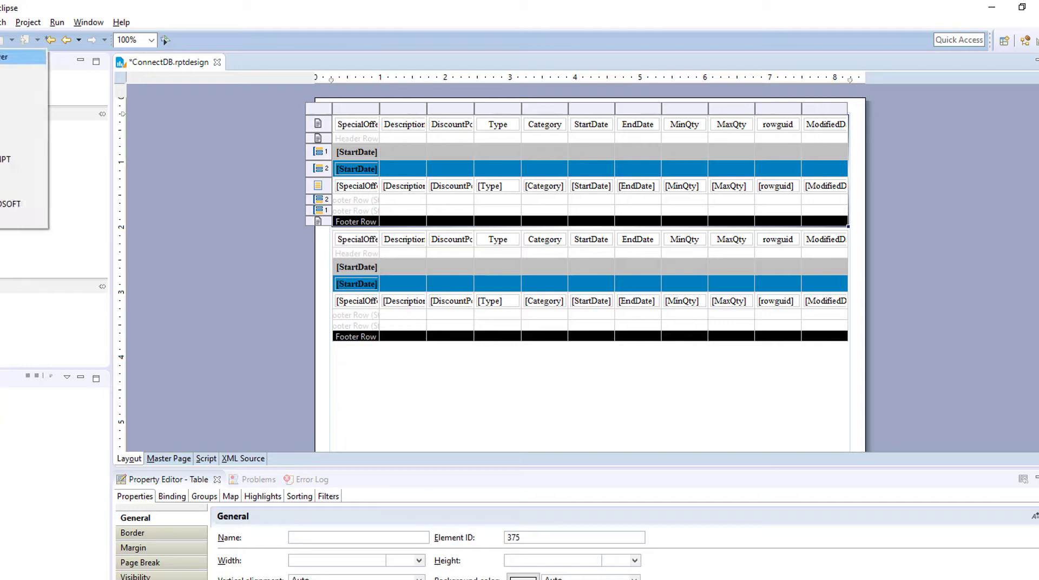
click(4, 60)
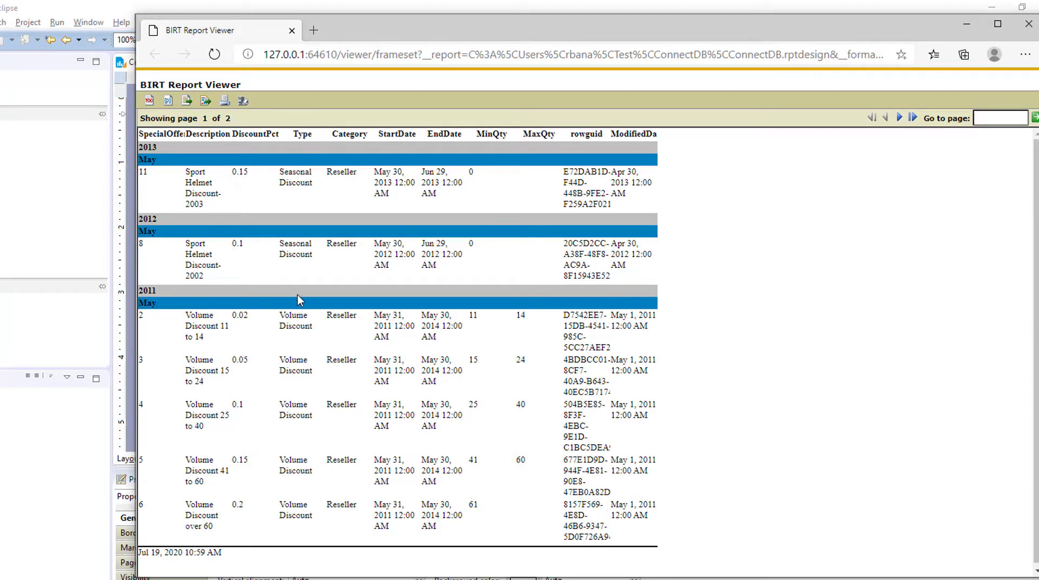
- Go to page 2 and back to page 1 of the preview, then close the viewer
click(898, 117)
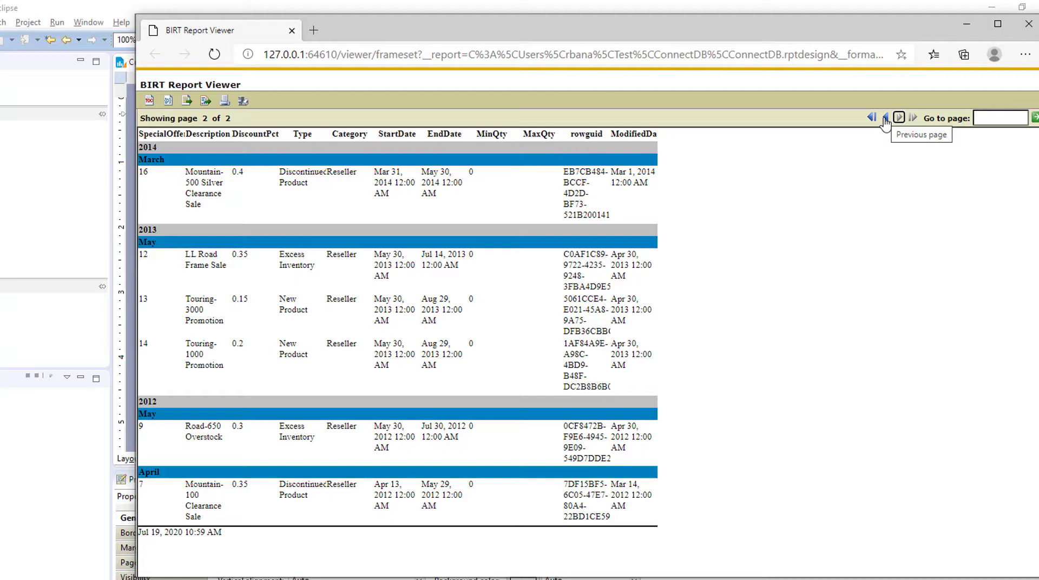
click(885, 119)
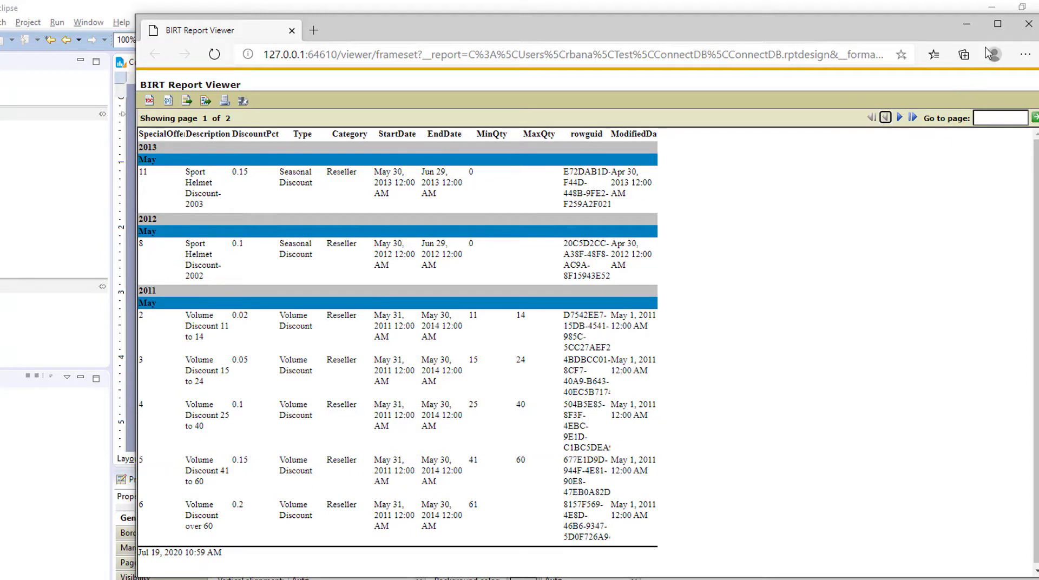
click(1030, 26)
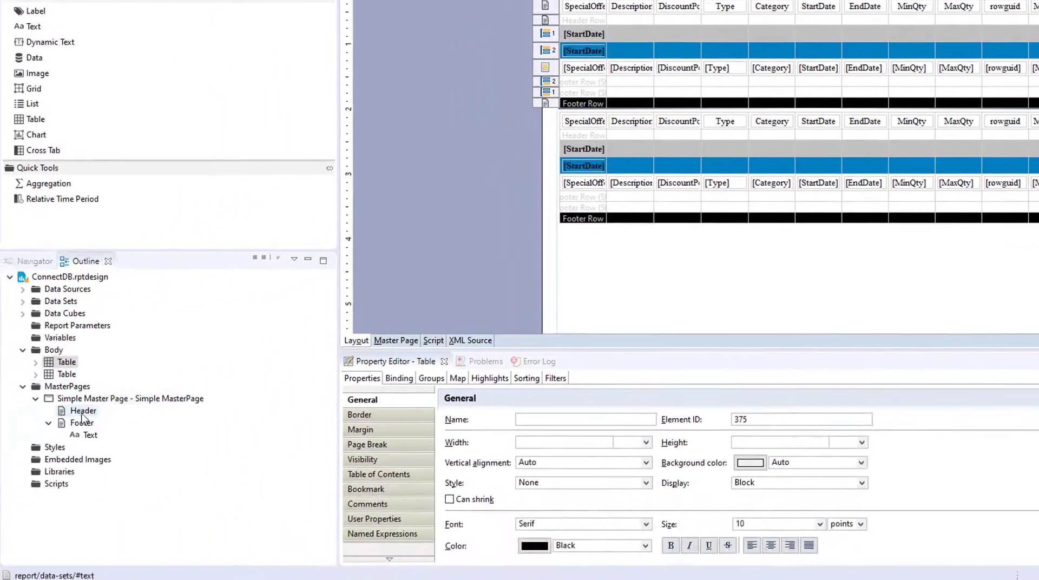
- Add a new master page and rename it DiscoutData
double_click(87, 397)
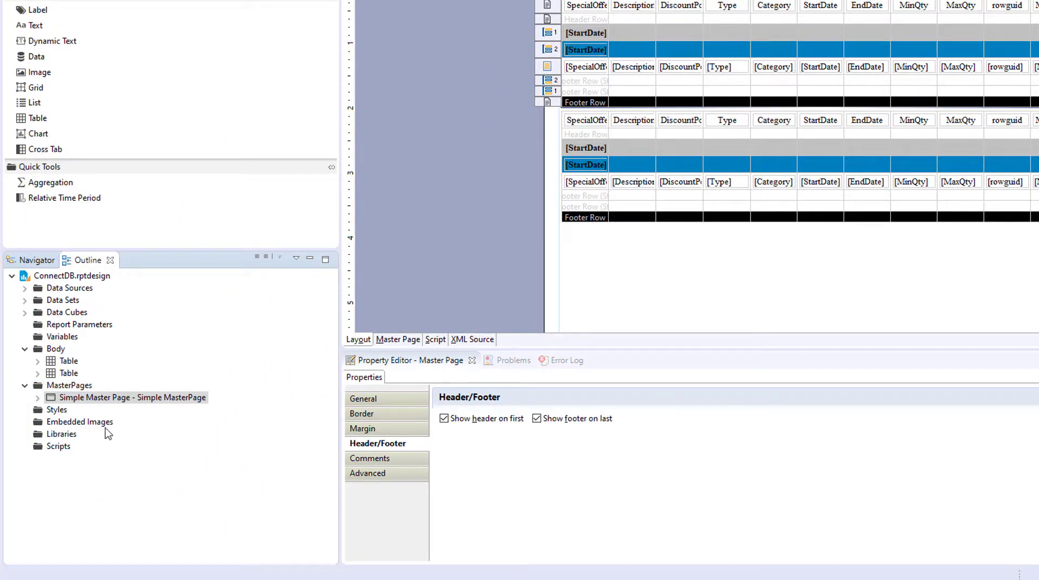
right_click(81, 386)
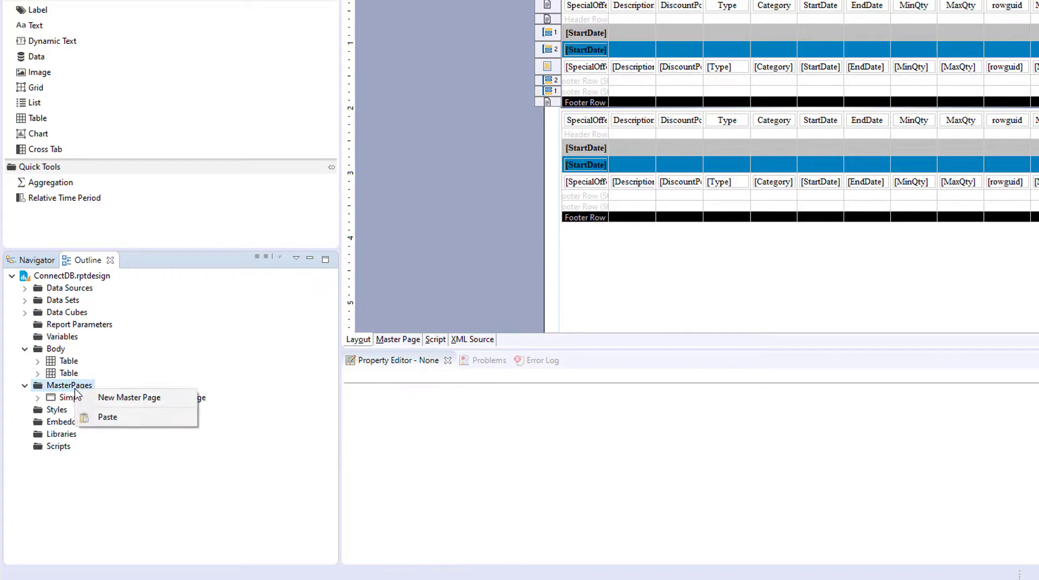
click(103, 398)
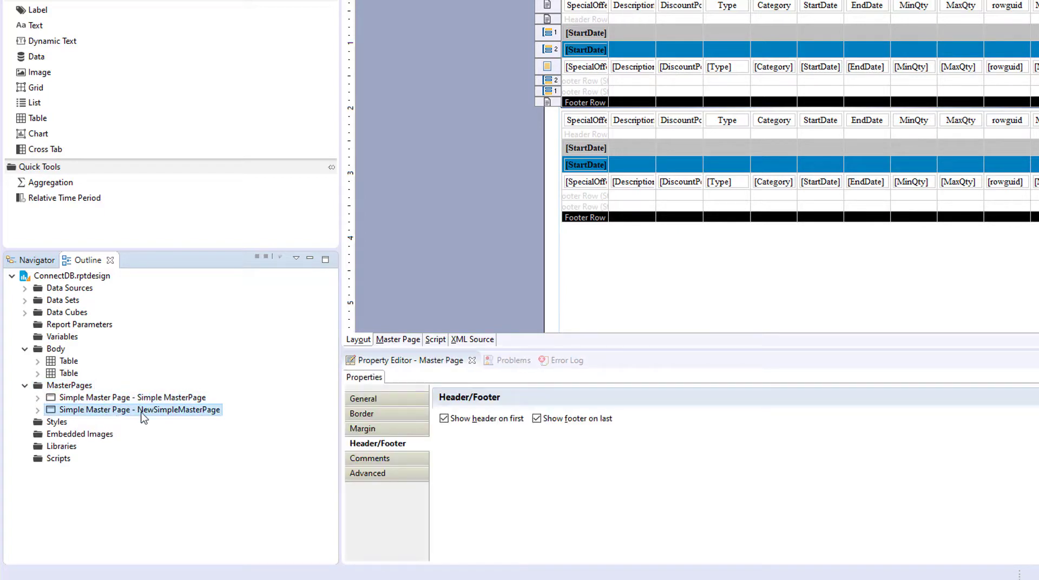
click(397, 401)
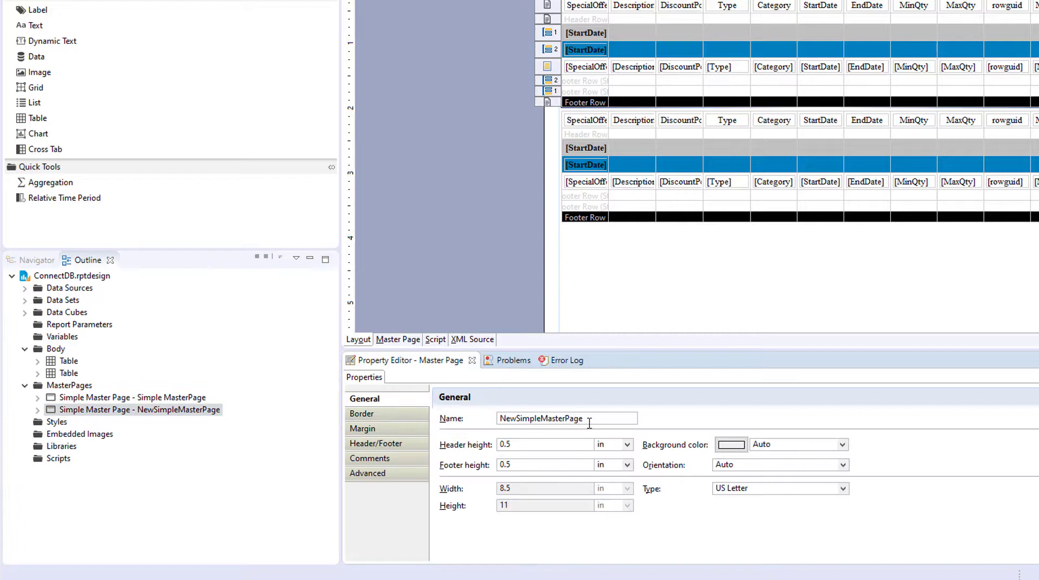
drag(589, 422, 468, 420)
text(D)
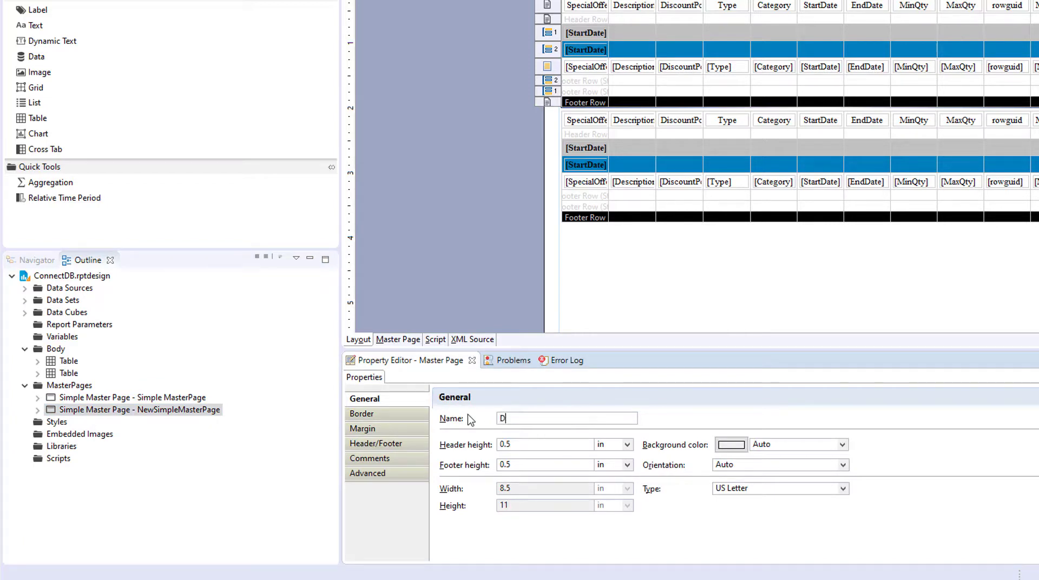
text(iscout)
key(BackSpace)
text(coutData)
click(421, 458)
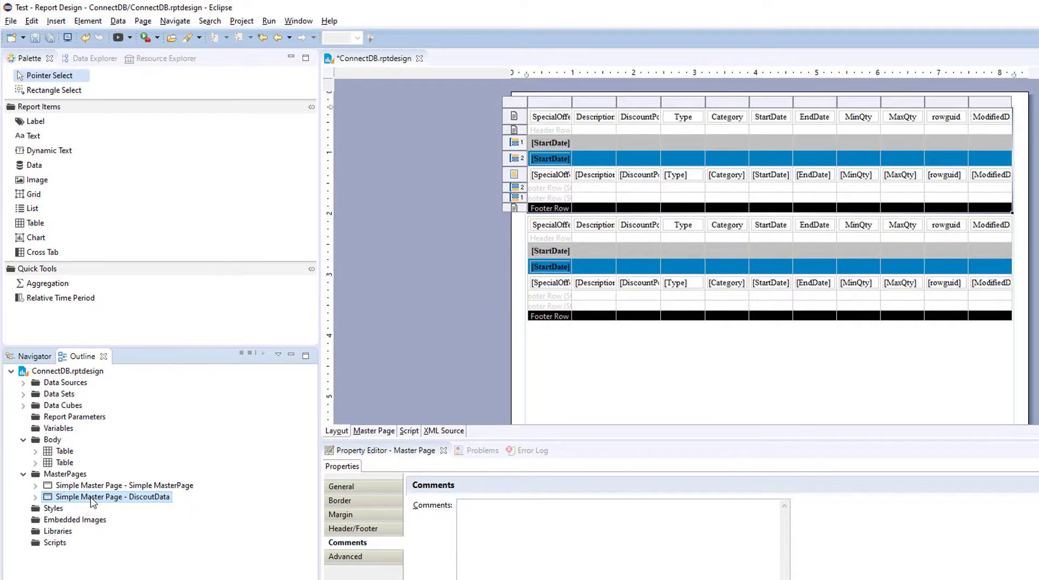
- Open the Master Page editor with DiscoutData selected for design
click(380, 432)
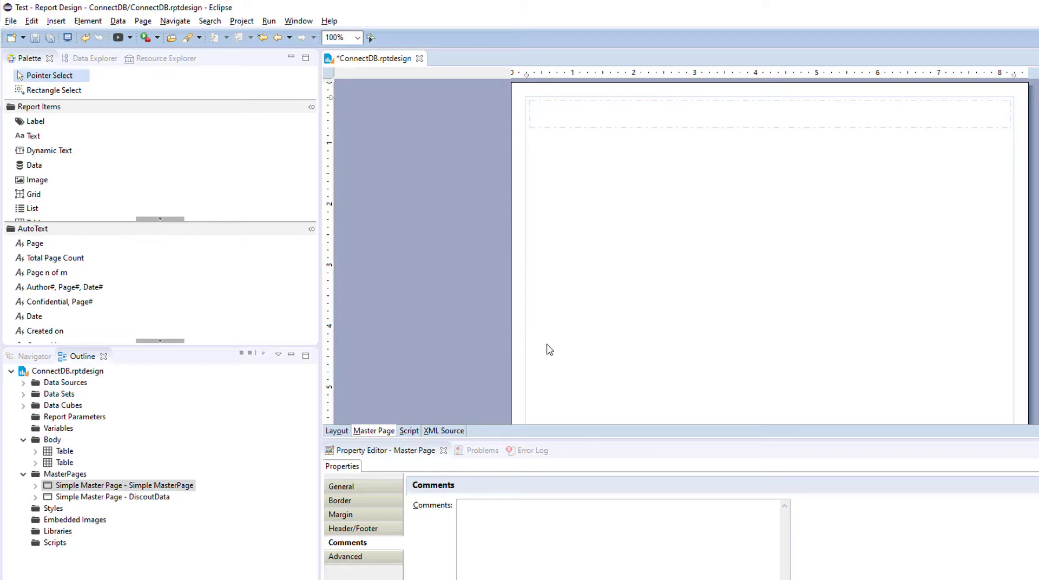
click(89, 497)
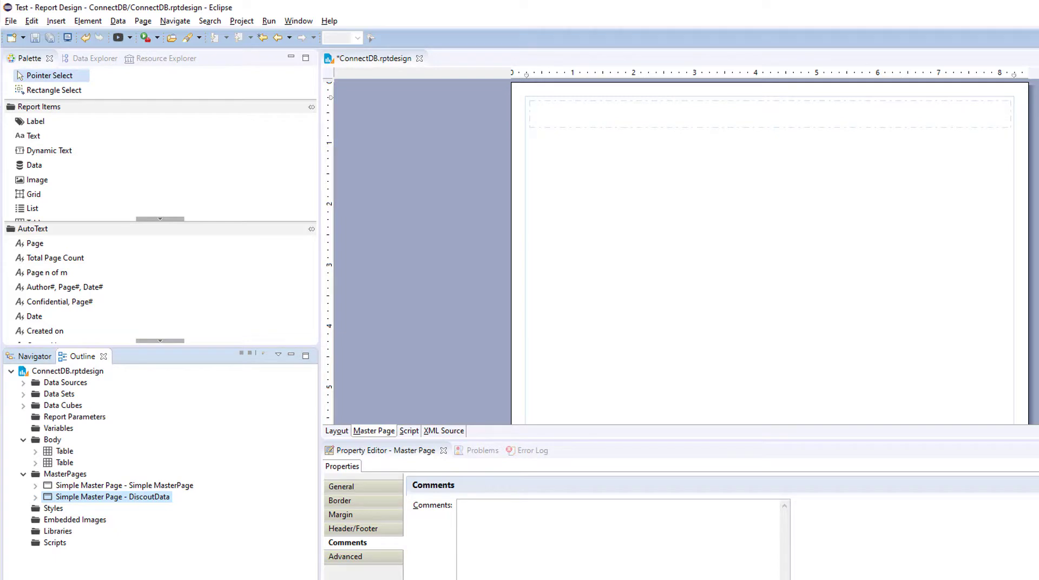
scroll(682, 249, down, 10)
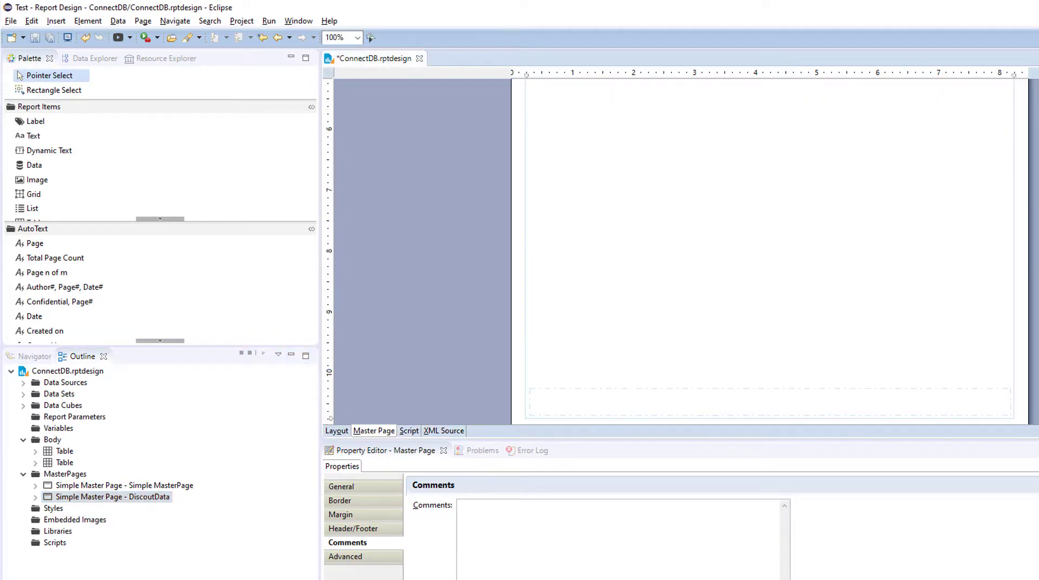
scroll(682, 249, up, 10)
scroll(682, 249, down, 1)
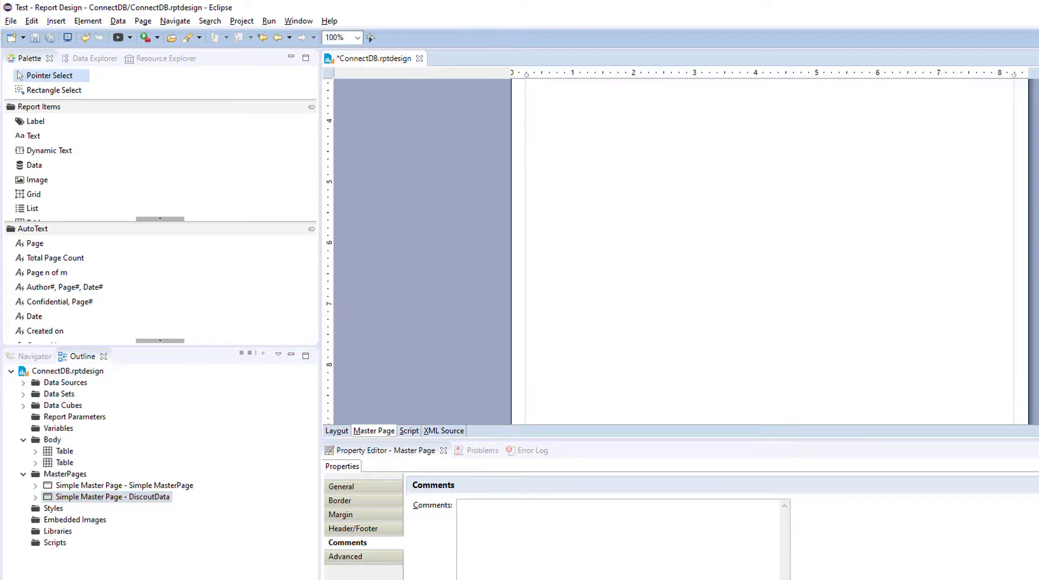
scroll(682, 249, up, 1)
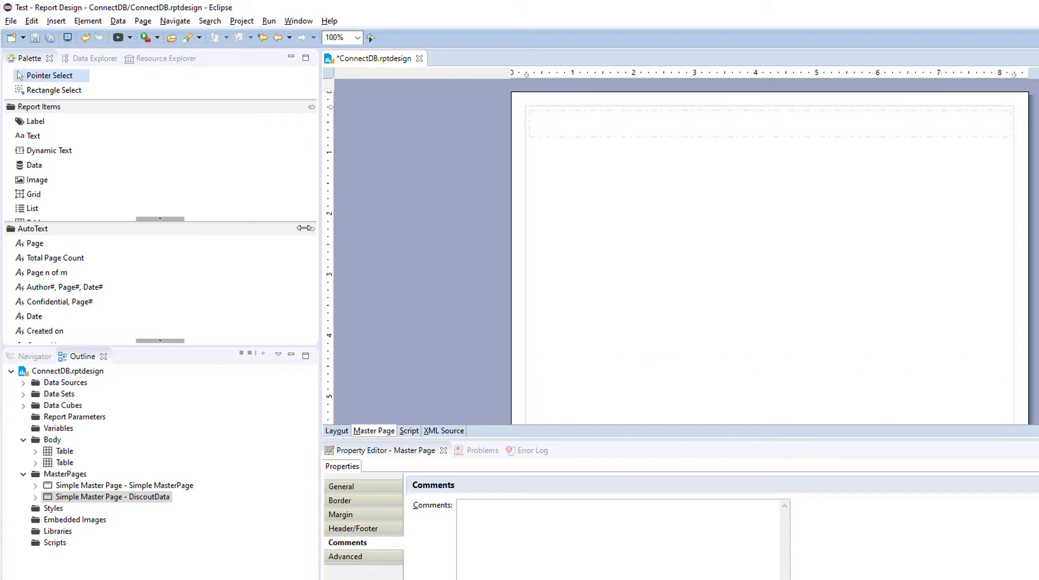
- Insert a 1-column, 1-row grid into the DiscoutData header
drag(32, 199, 596, 136)
click(672, 284)
click(672, 283)
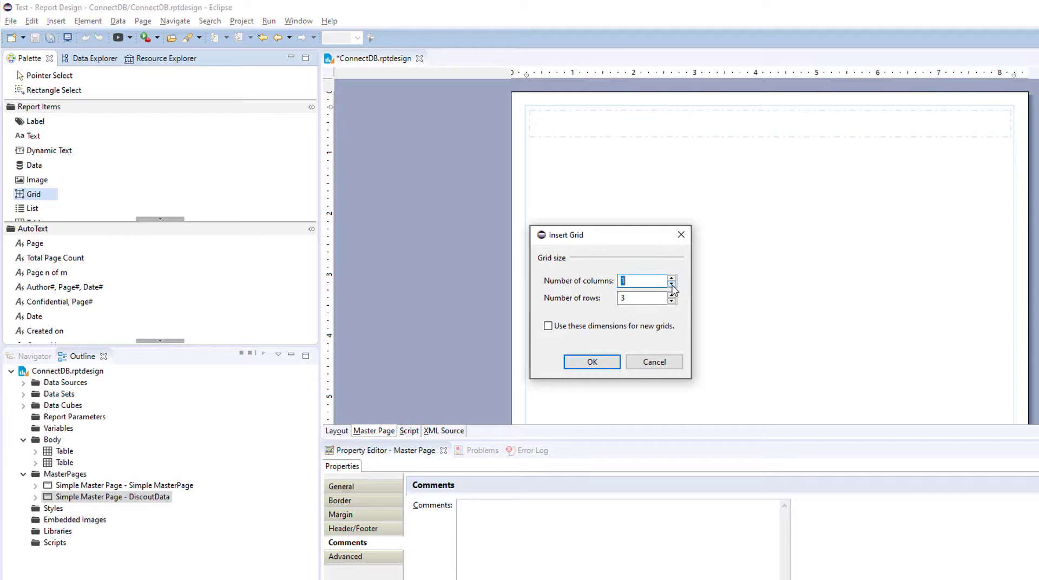
click(671, 301)
click(672, 301)
click(592, 361)
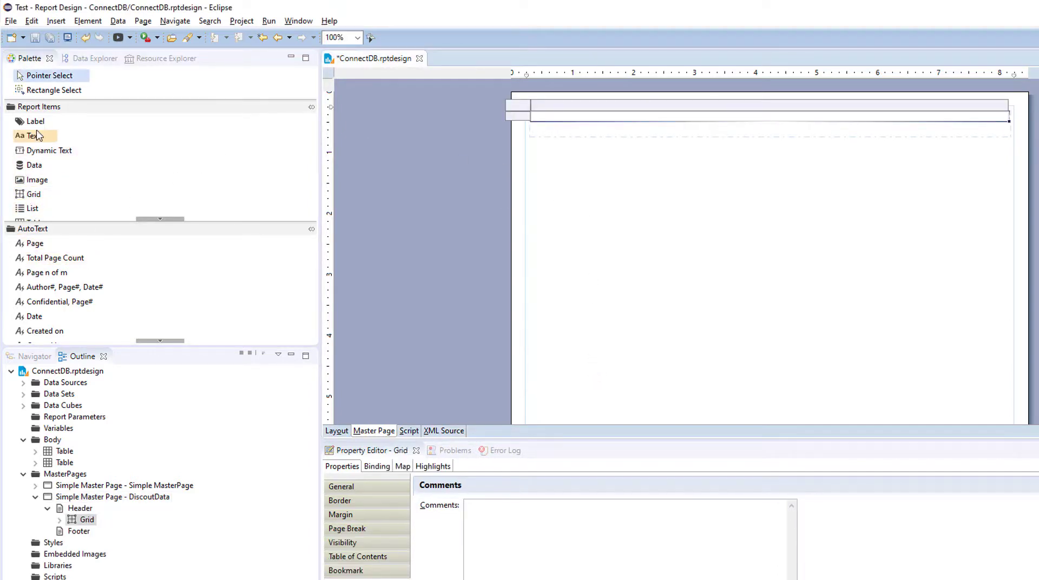
- Place a 'Discount Data' label in the grid, bold and XX Large
drag(35, 121, 660, 125)
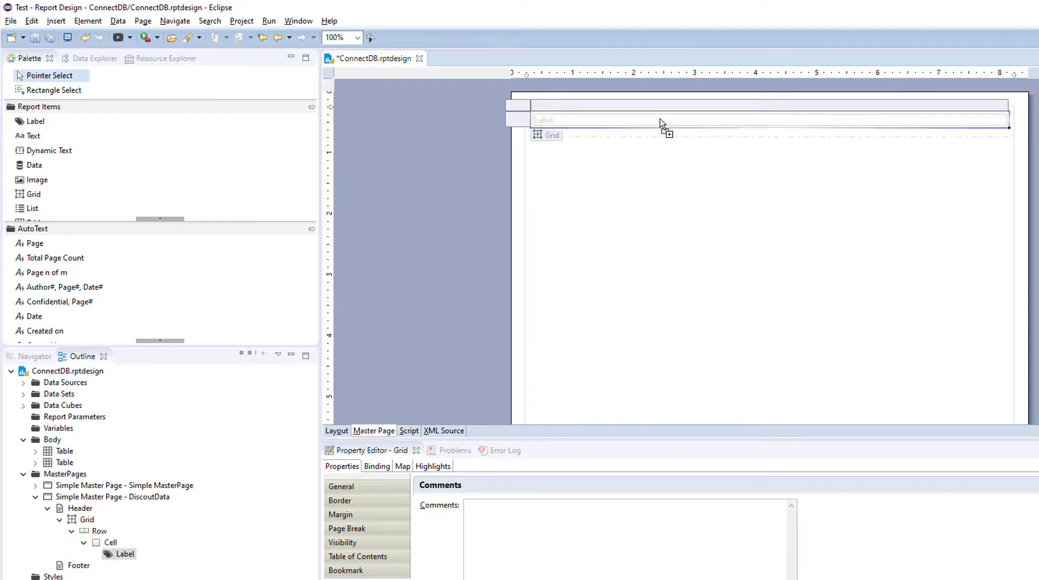
text(Di)
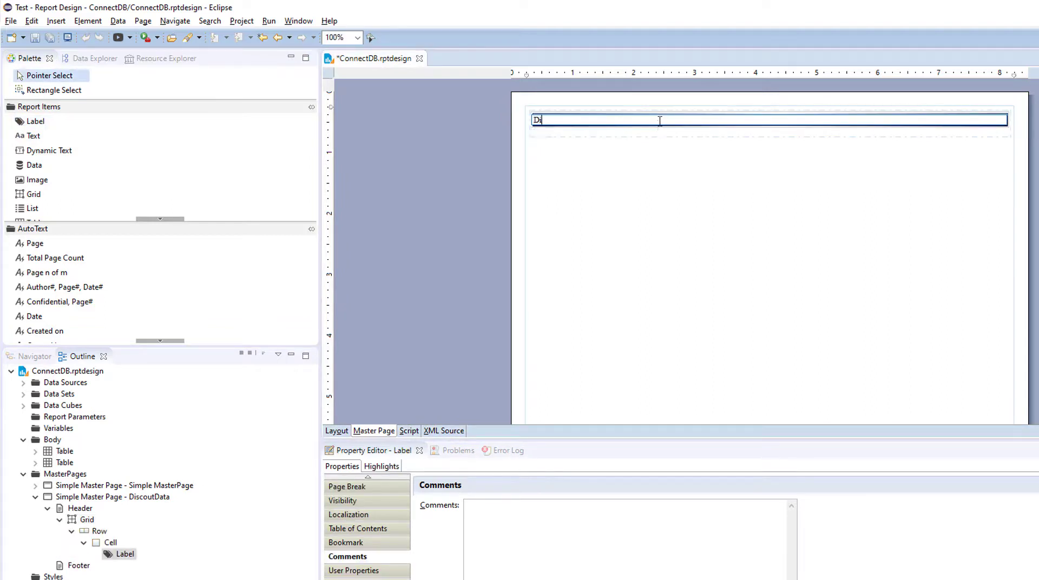
text(scount Dat)
key(BackSpace)
key(BackSpace)
text(ata)
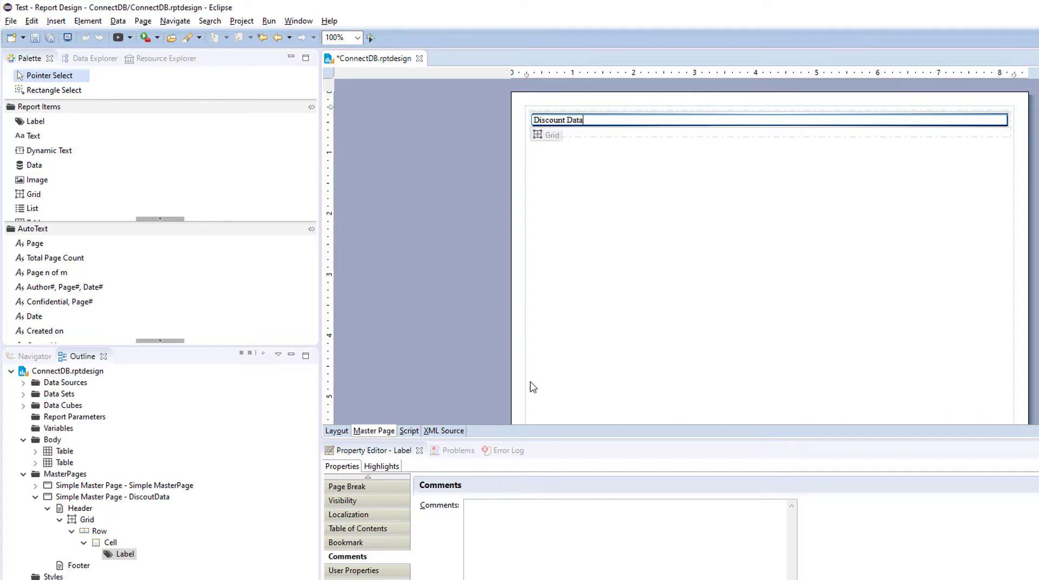
click(364, 477)
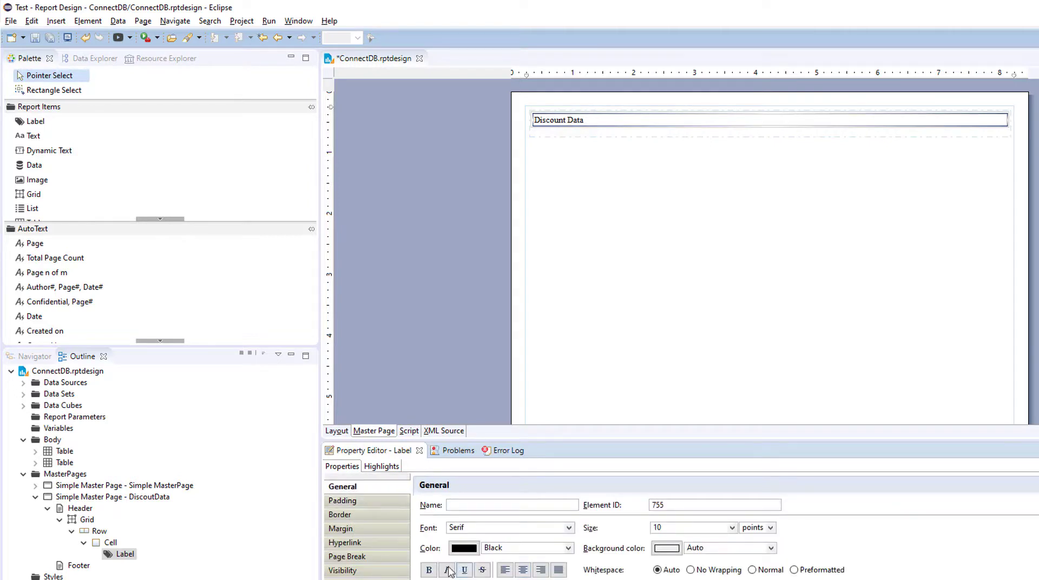
click(428, 570)
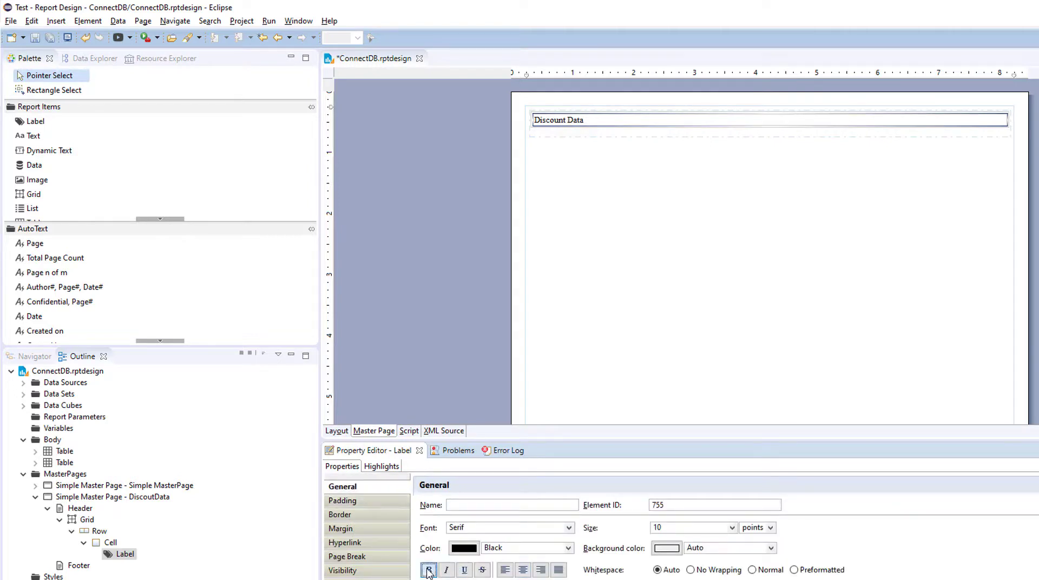
click(732, 528)
click(698, 496)
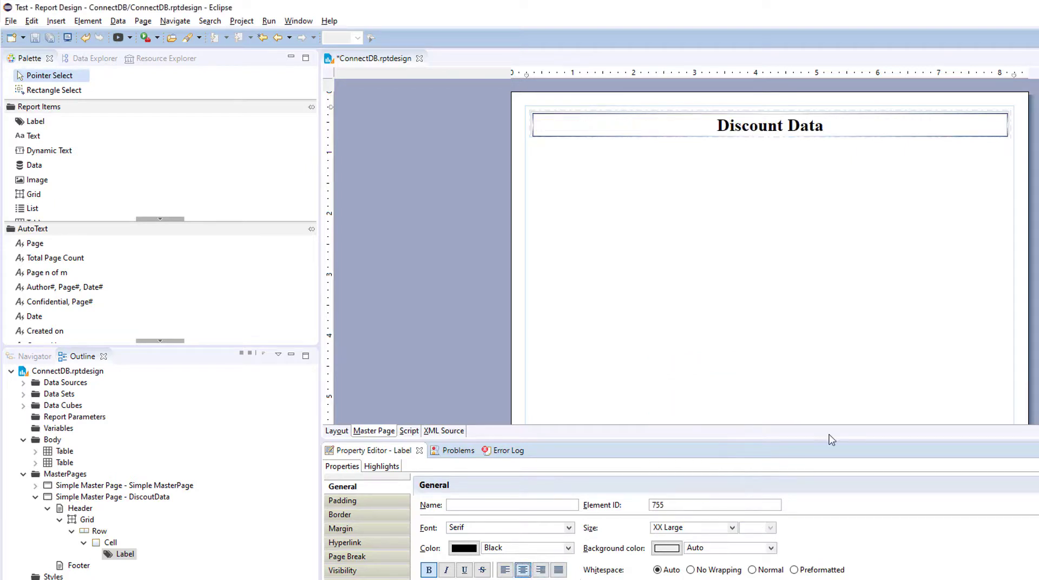
- Drop an Image item into the DiscoutData footer, closing its dialog without choosing a source
scroll(685, 361, down, 5)
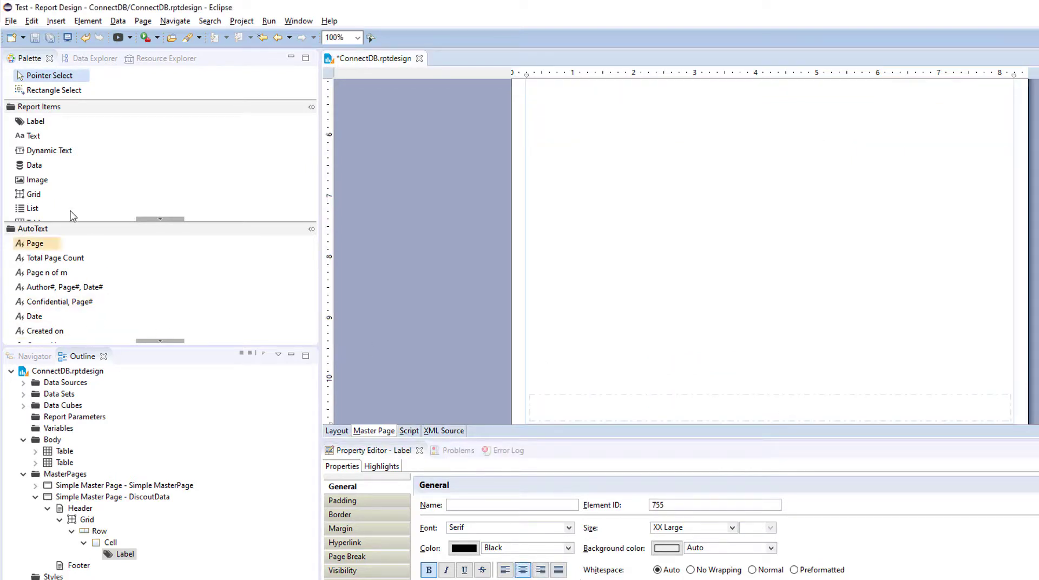
drag(52, 183, 590, 415)
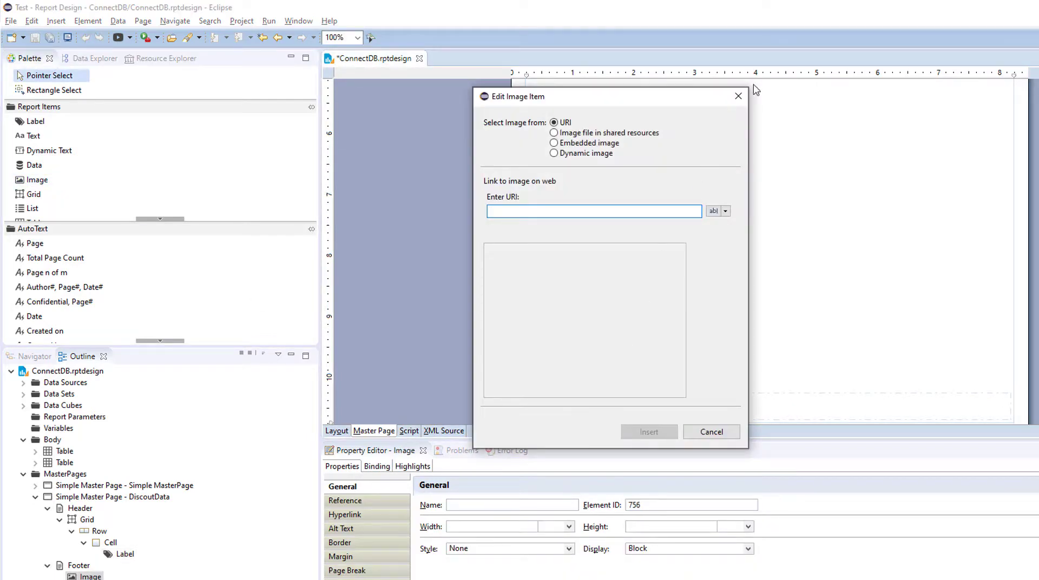
click(738, 95)
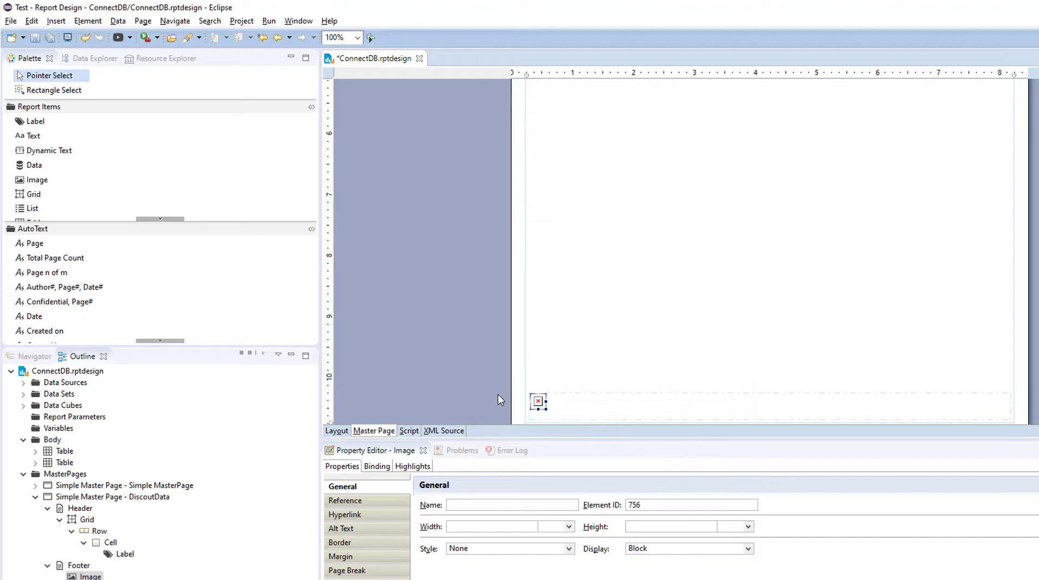
- Delete the footer image and insert a 2-column, 1-row grid in its place
key(Delete)
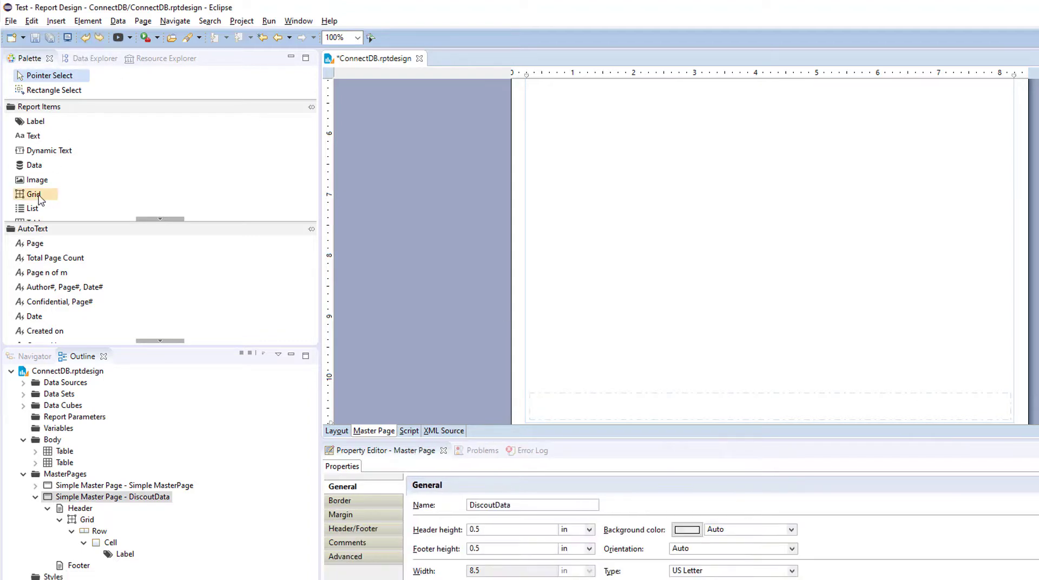
scroll(582, 417, down, 1)
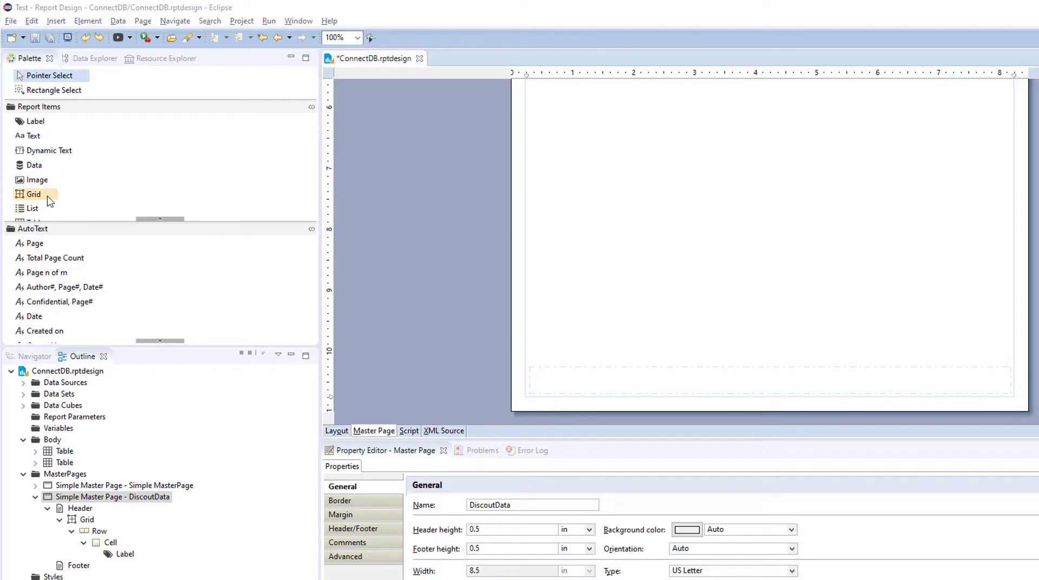
drag(39, 198, 629, 381)
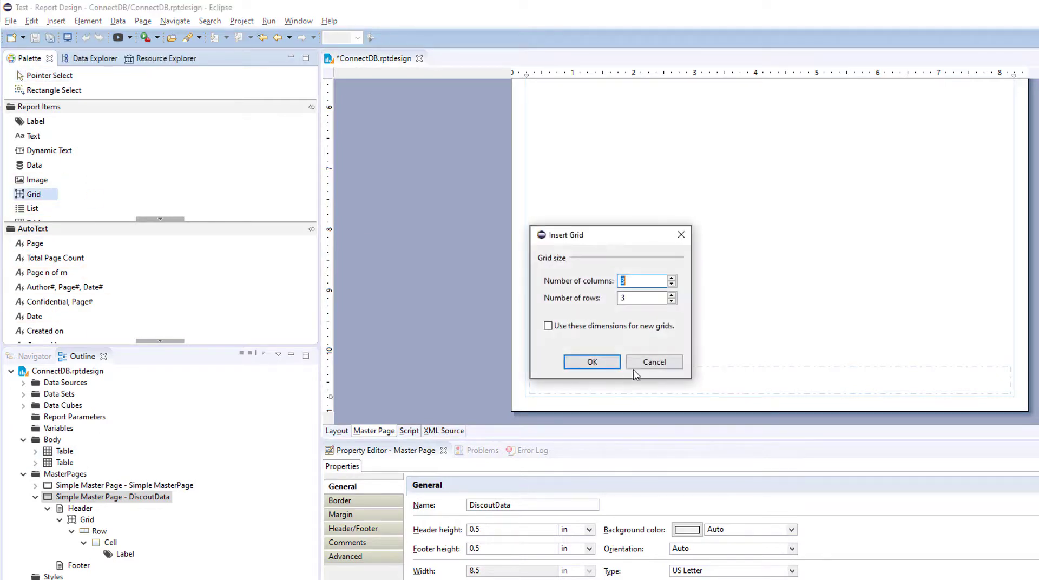
key(Down)
key(Tab)
key(Down)
key(Down)
click(590, 362)
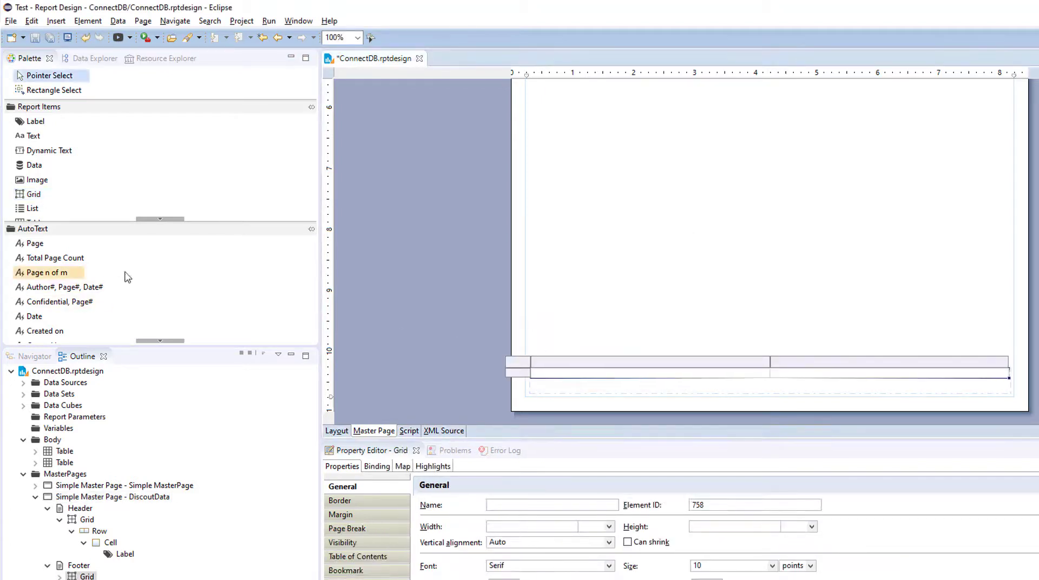
- Add Page n of m to the footer grid and a Date item beside it
drag(54, 277, 537, 373)
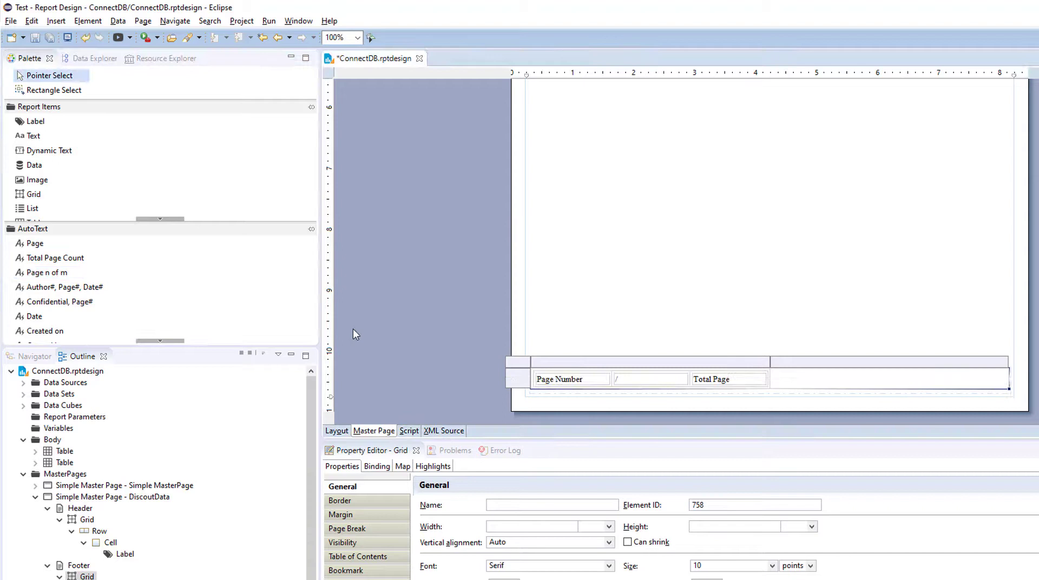
drag(52, 317, 821, 388)
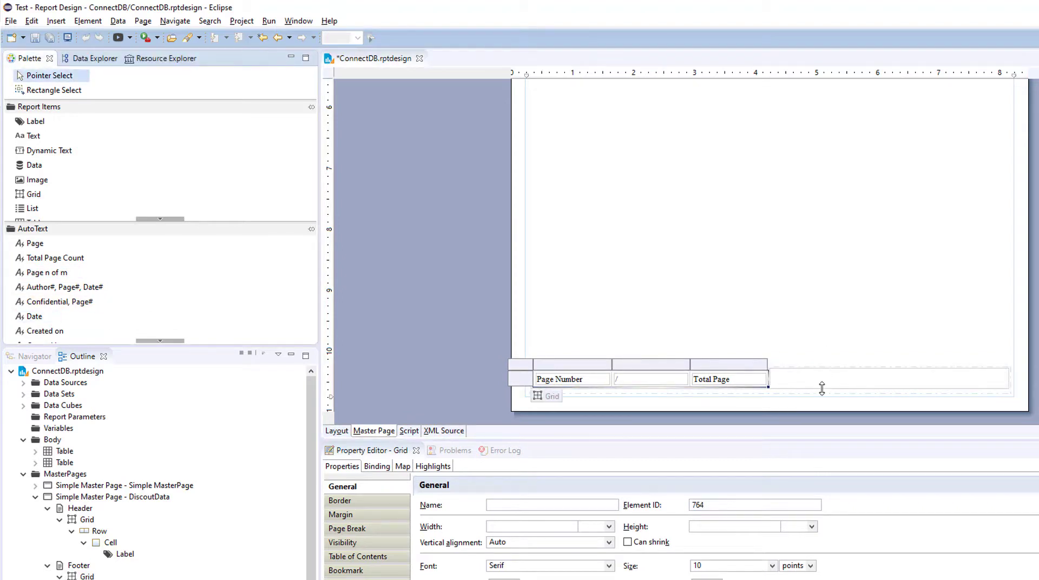
drag(35, 316, 862, 390)
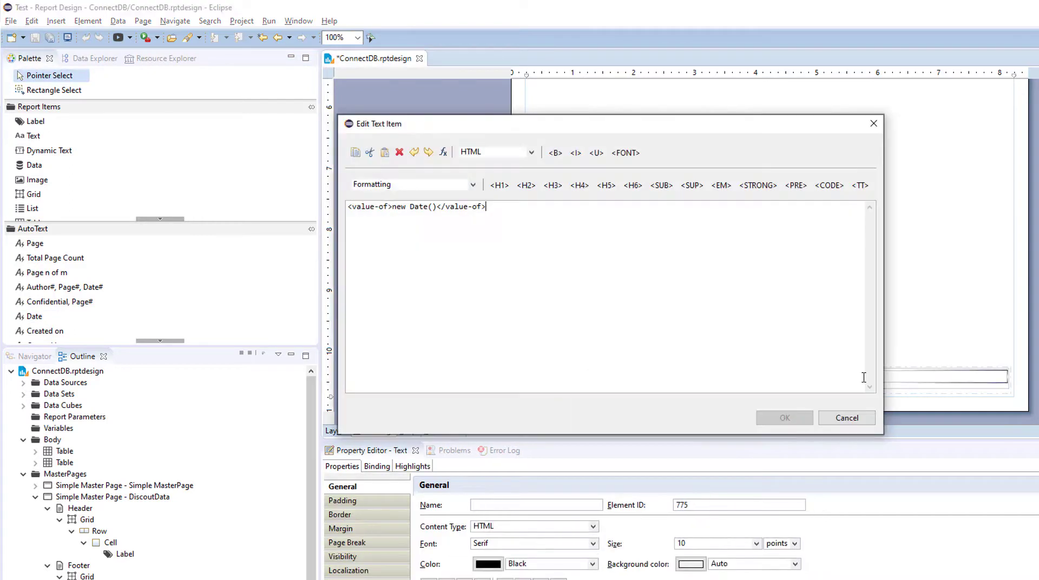
- Confirm the new Date() text item, right-align it, and return to the report body layout
click(840, 421)
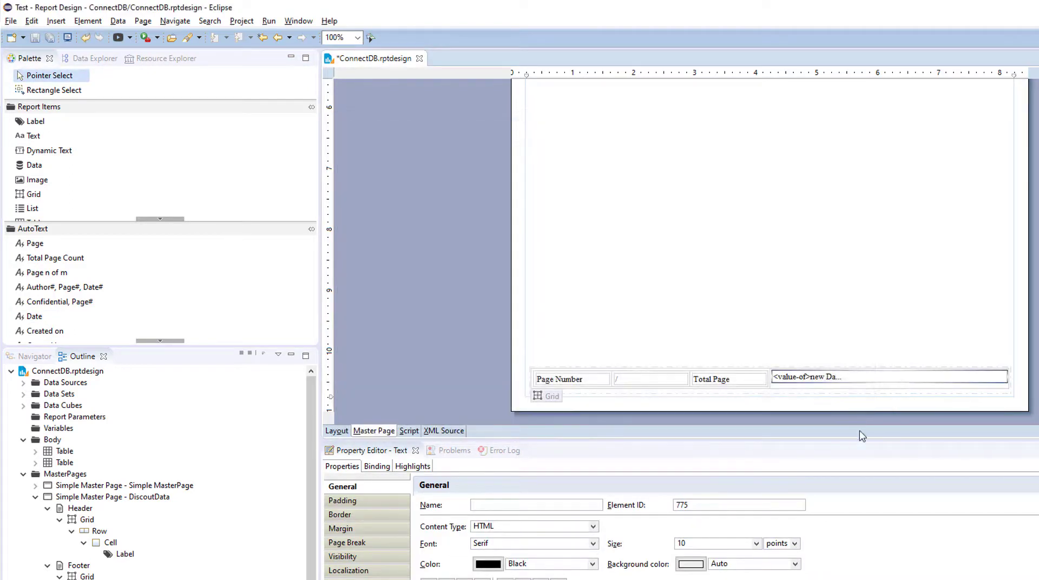
click(541, 579)
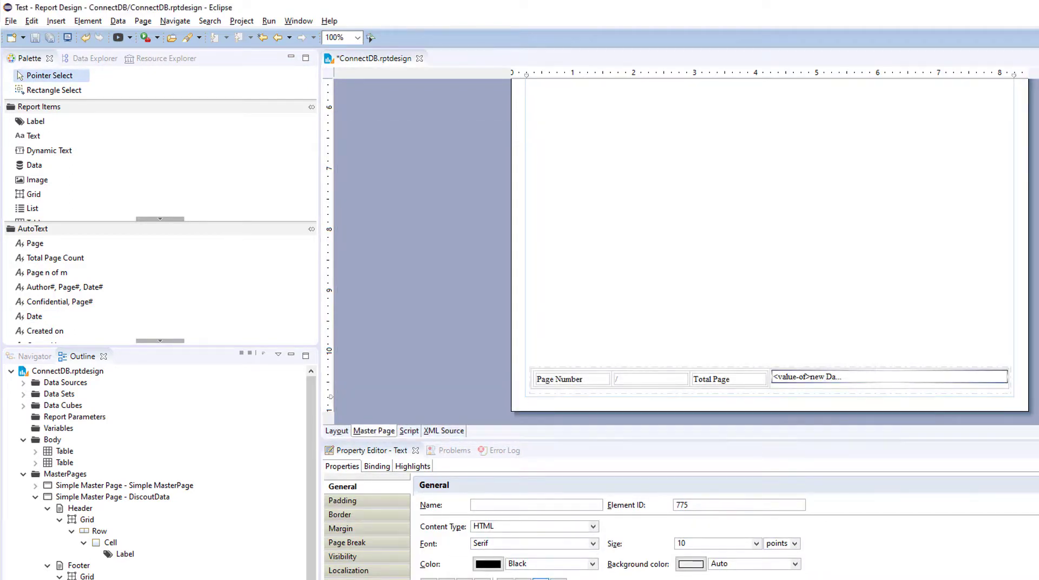
click(36, 497)
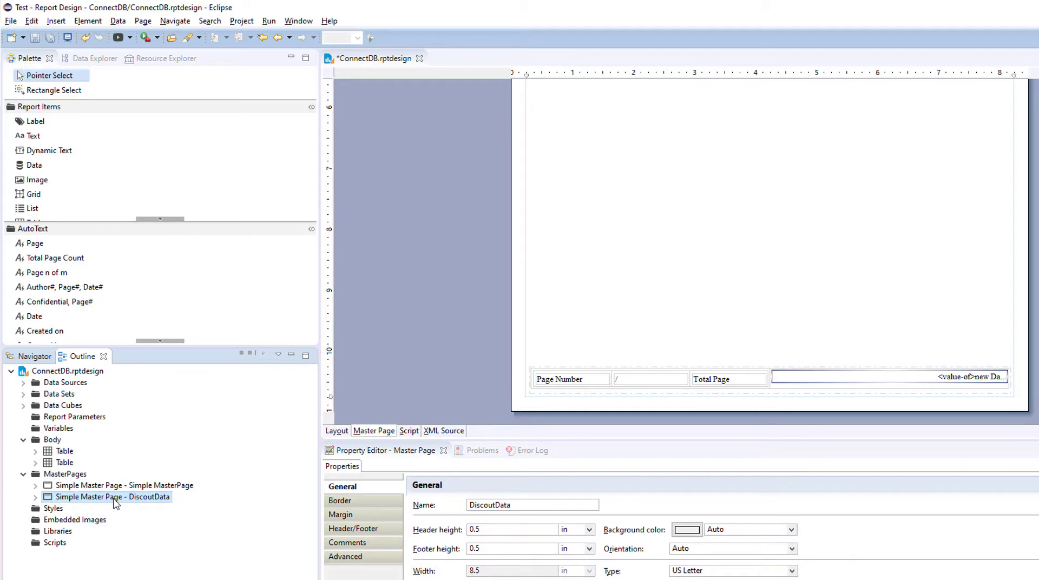
click(336, 432)
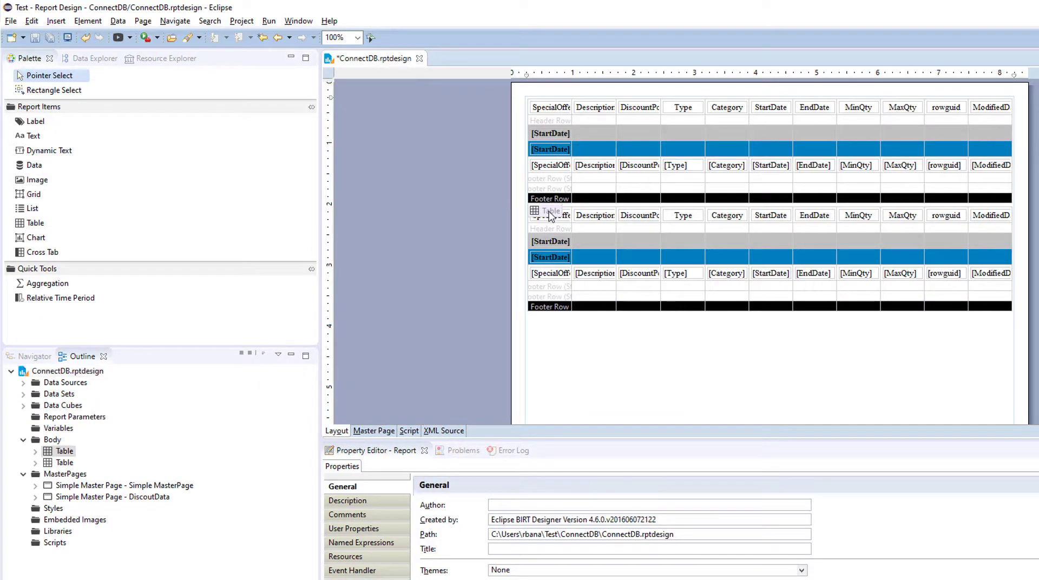
- Set the first table's Page Break master page to DiscoutData
click(549, 213)
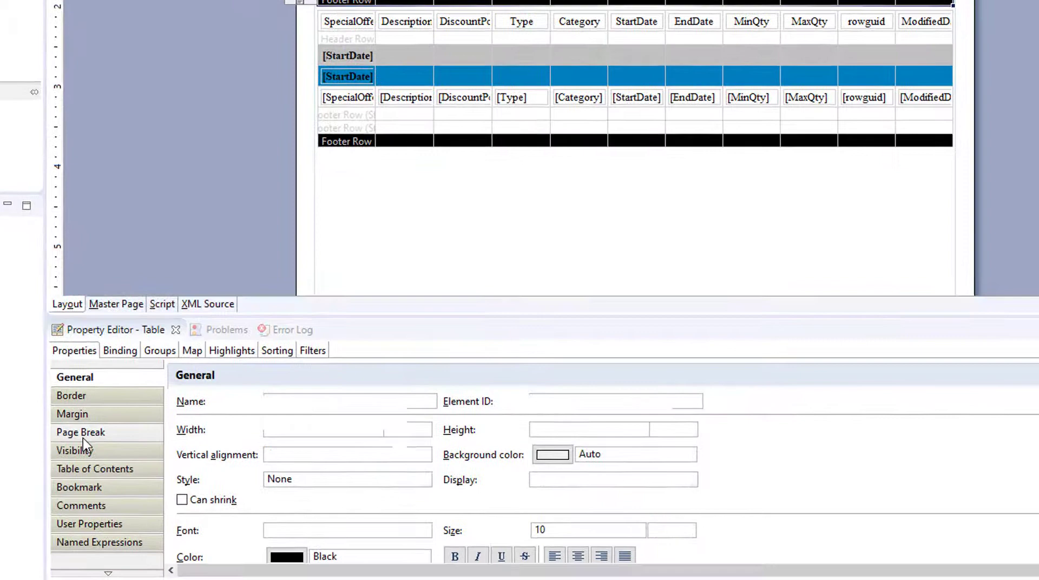
click(96, 438)
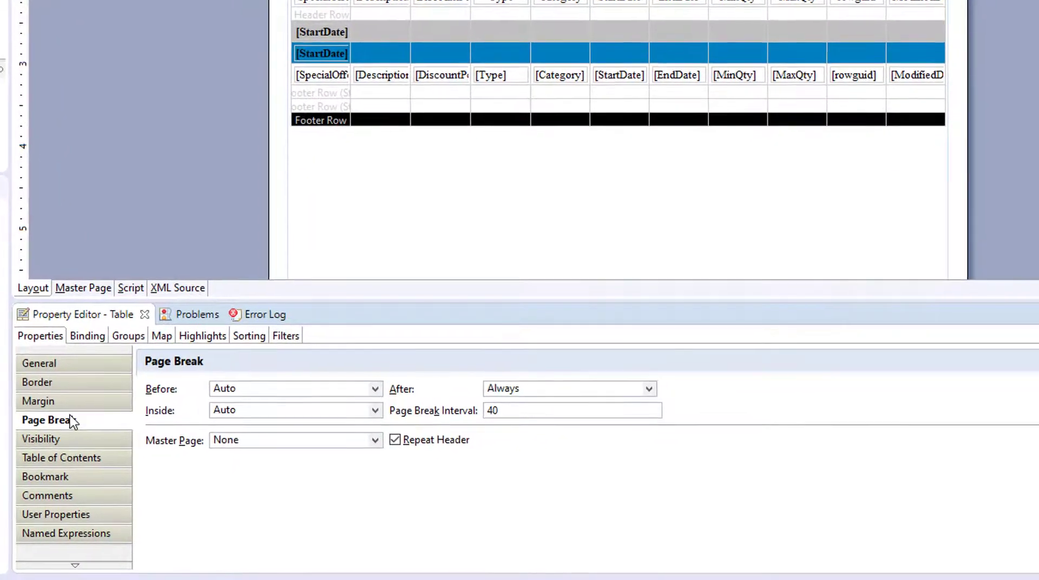
click(373, 439)
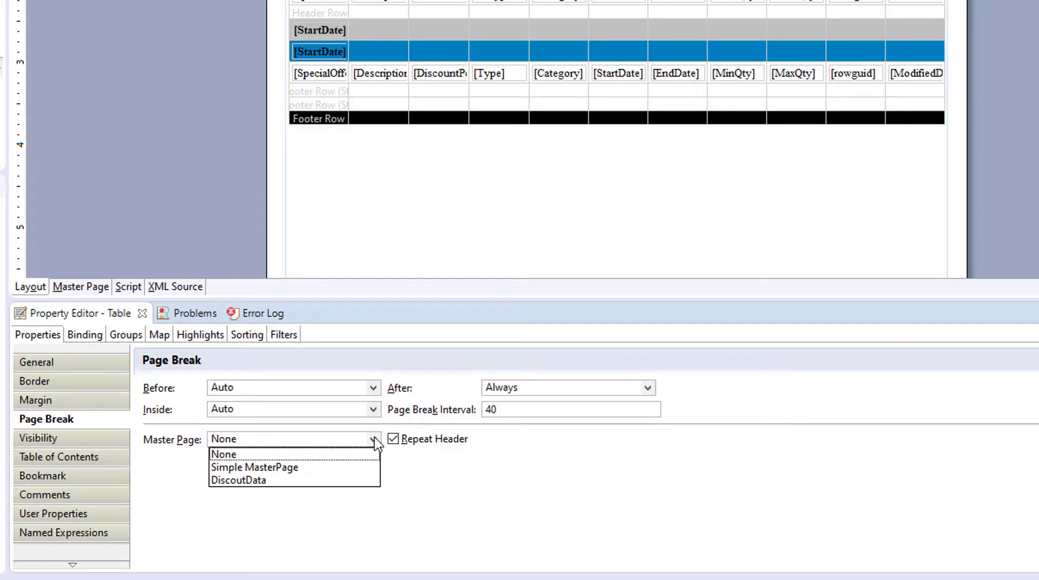
click(264, 479)
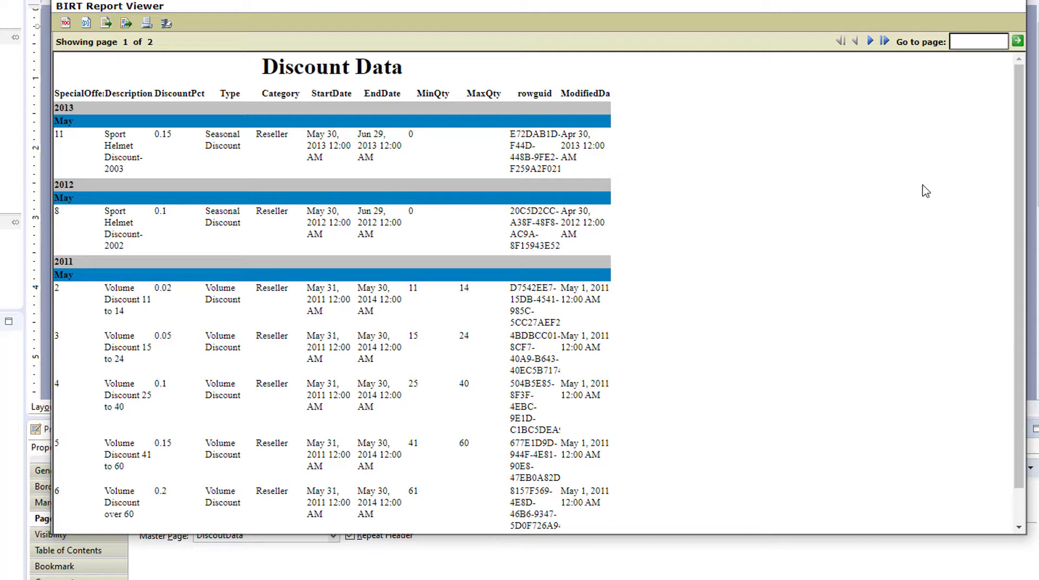
- Flip between preview pages 1 and 2, confirming the Discount Data title on page 2, then close the viewer
drag(1021, 91, 1018, 327)
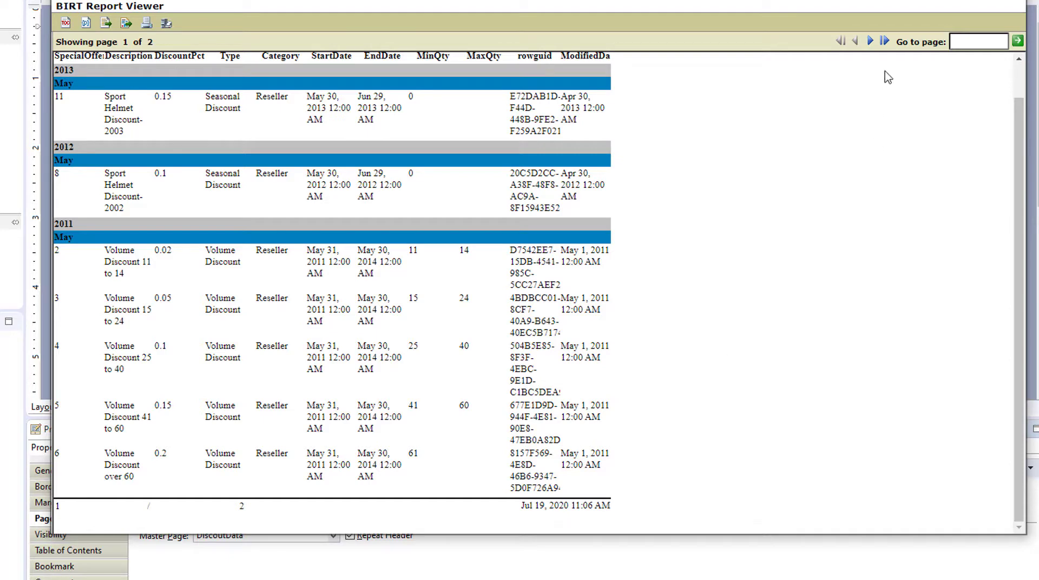
click(870, 42)
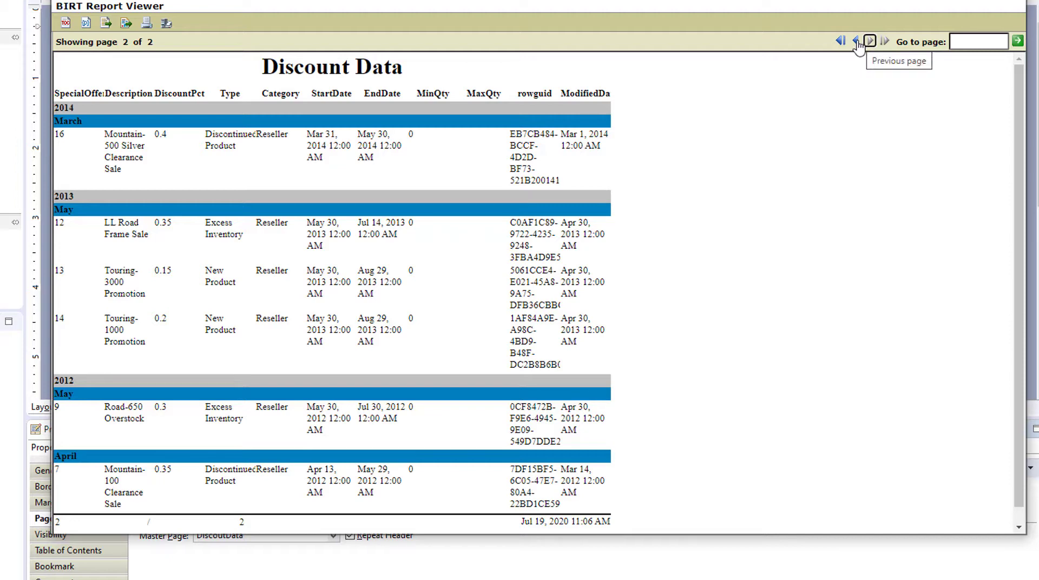
click(856, 41)
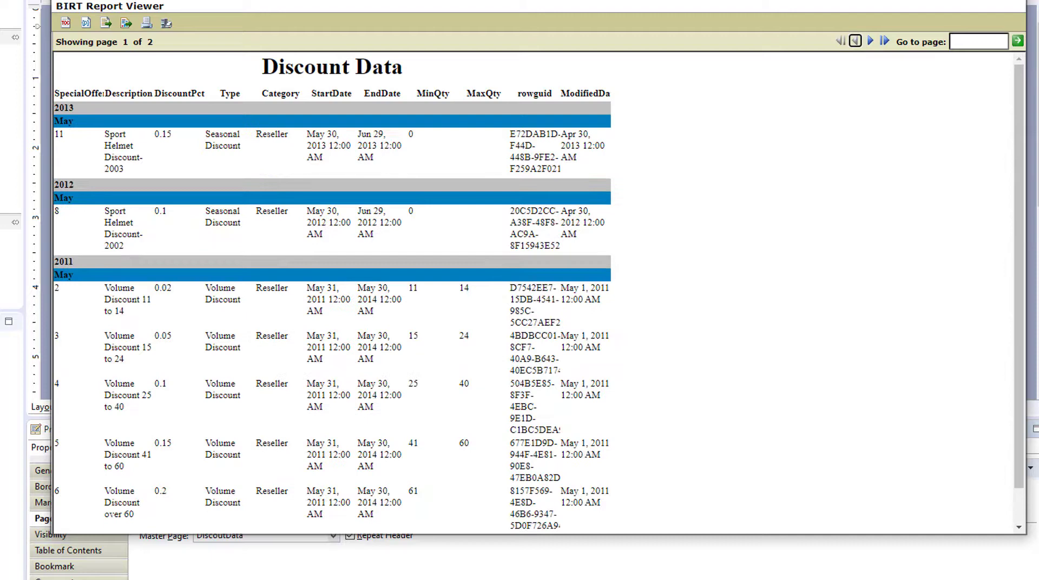
key(alt+F4)
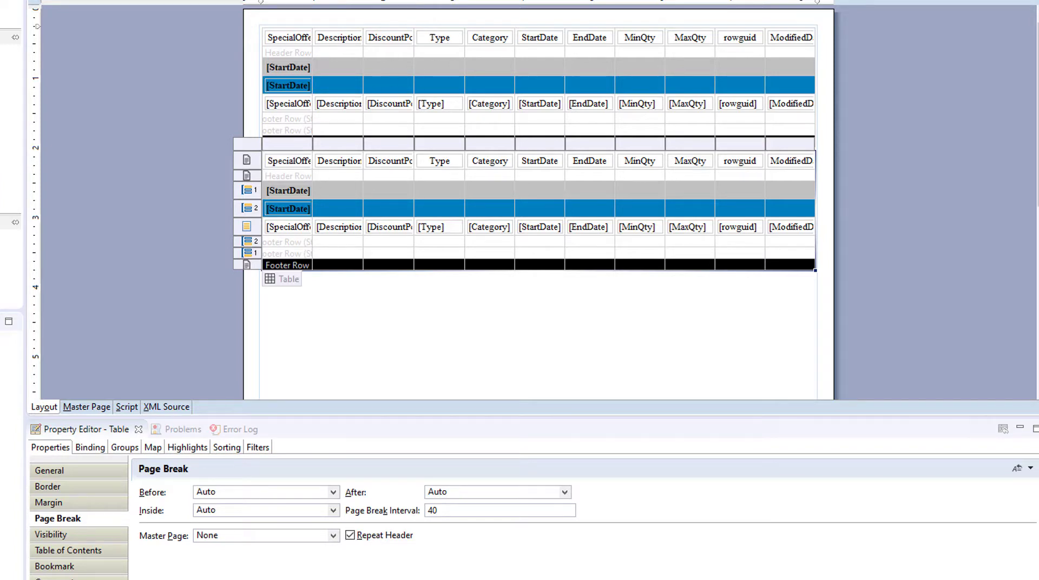
- Set the second table's Page Break master page to Simple MasterPage
click(536, 335)
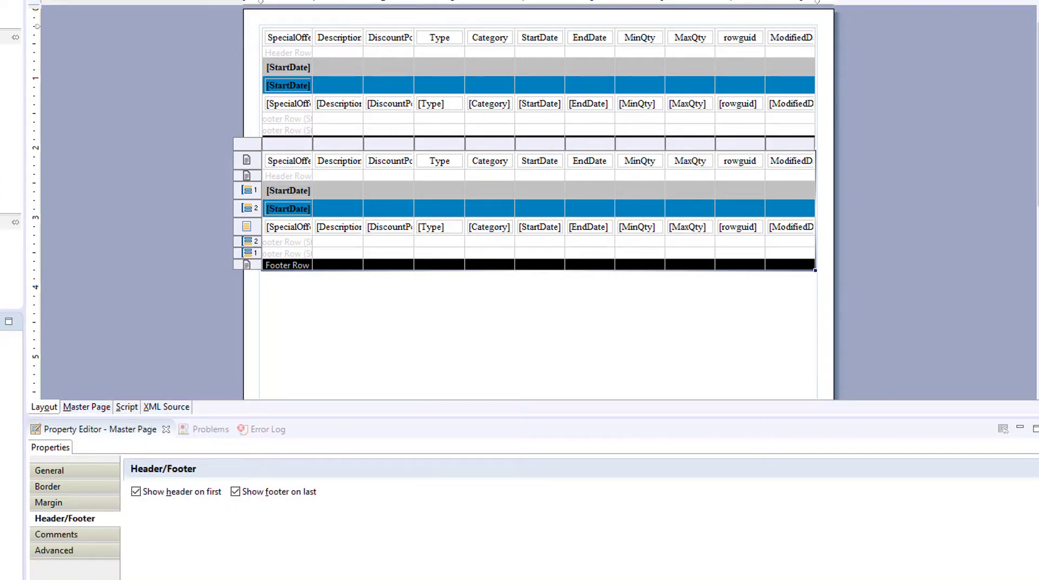
click(281, 279)
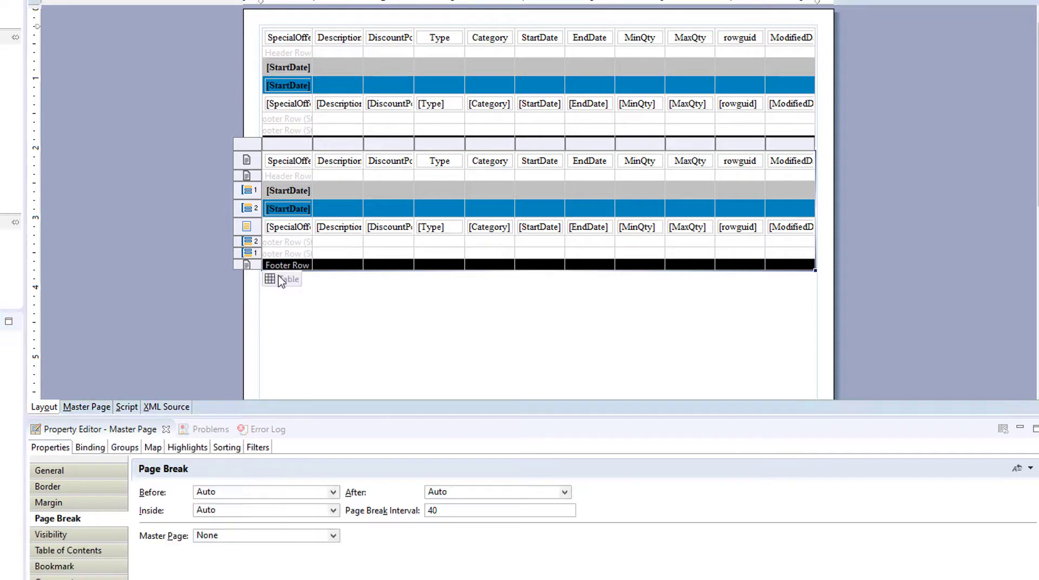
click(334, 537)
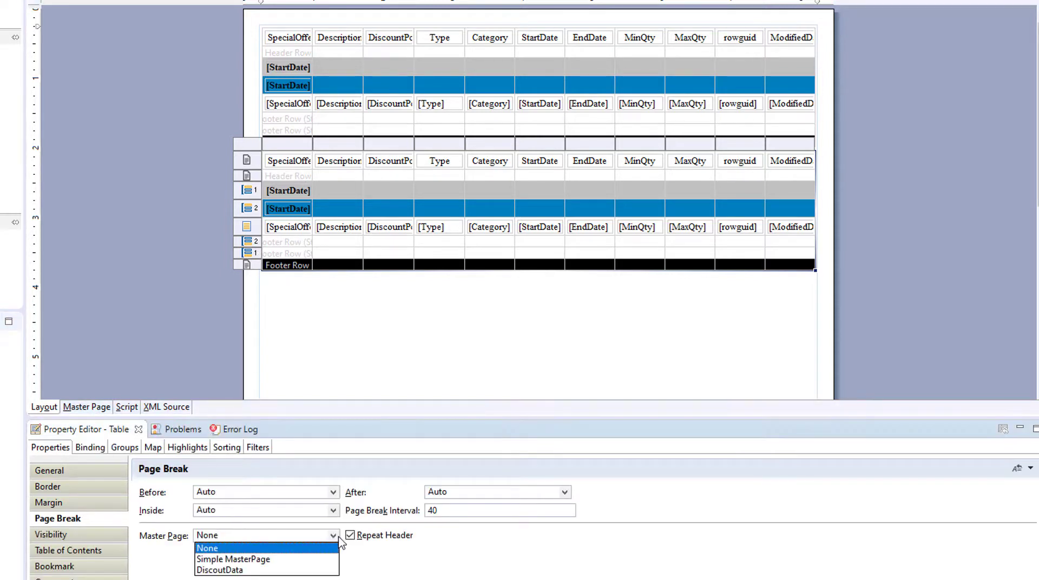
click(290, 560)
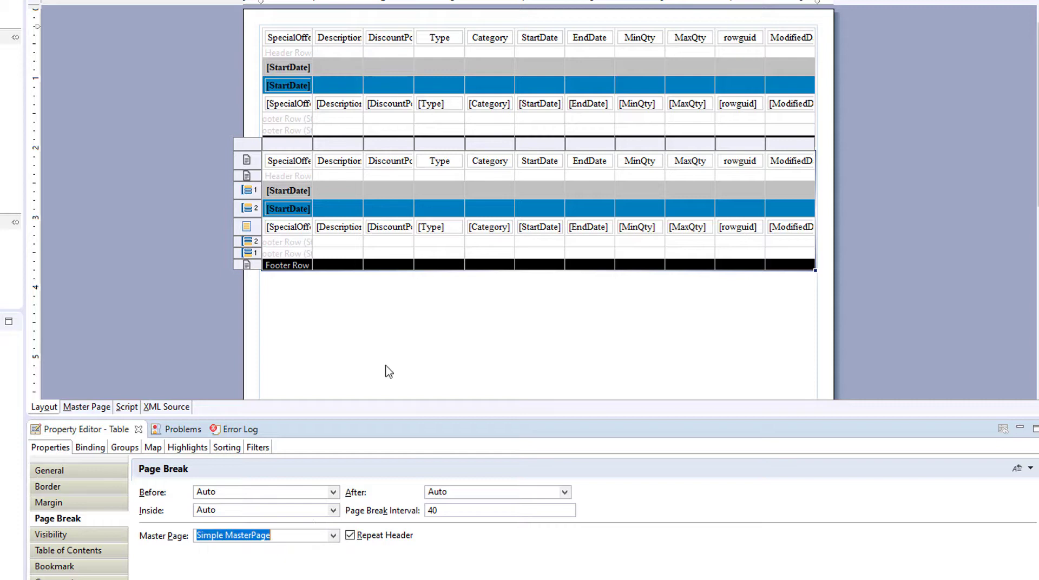
click(410, 329)
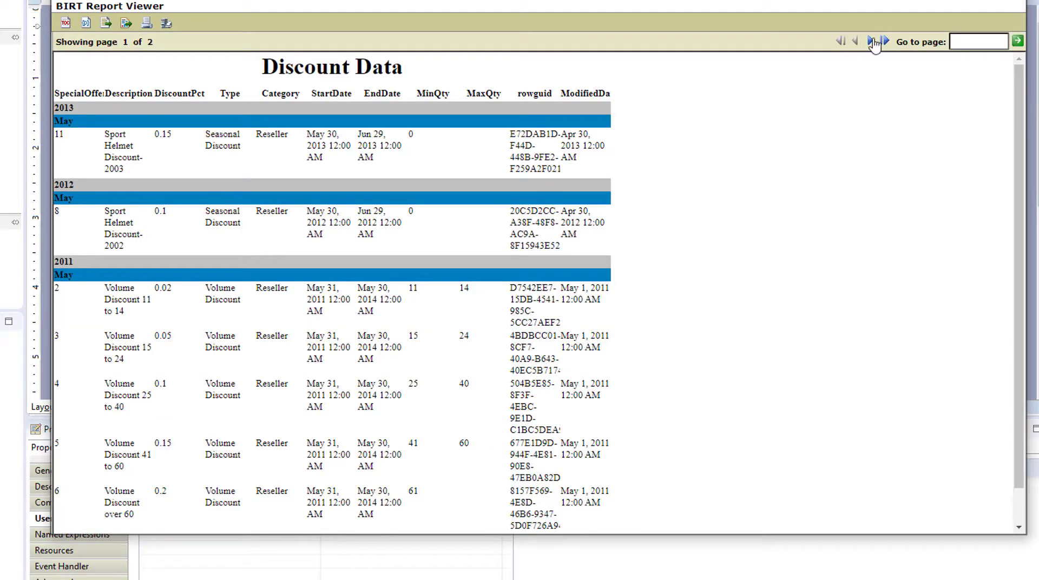
- Step through preview pages 1 and 2, noting page 2 has no Discount Data title
click(872, 41)
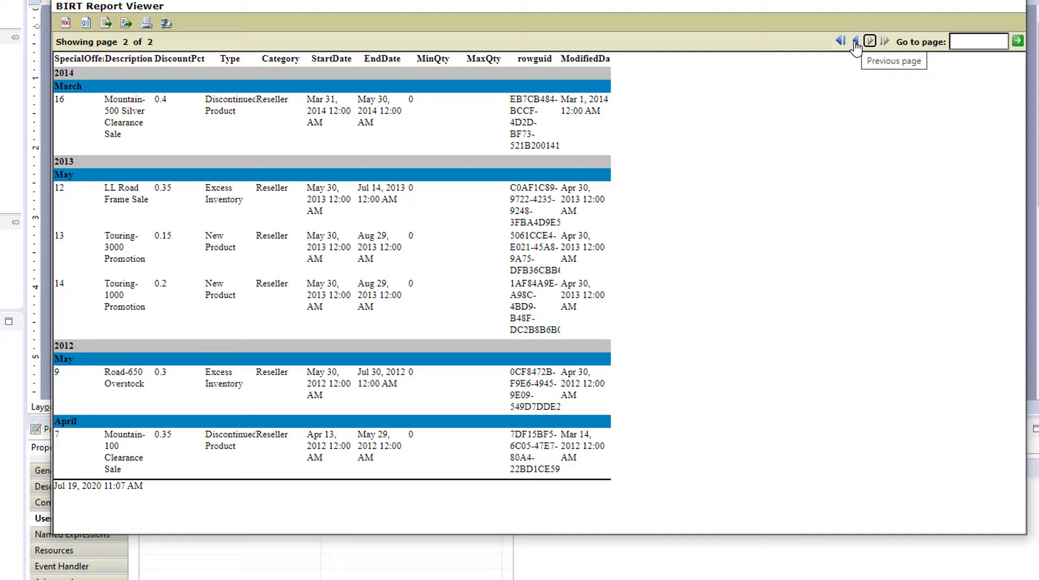
click(855, 42)
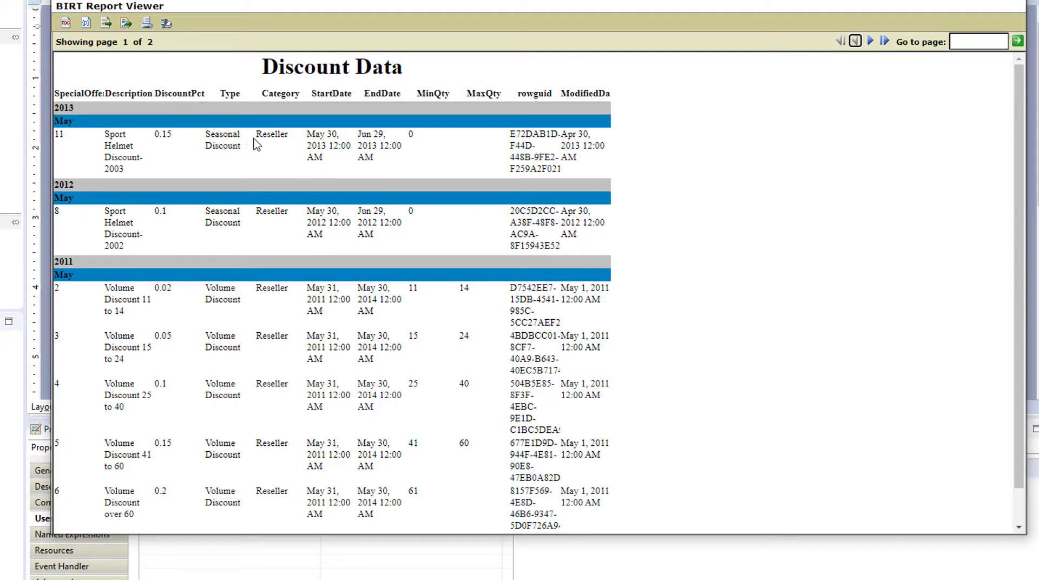
click(870, 40)
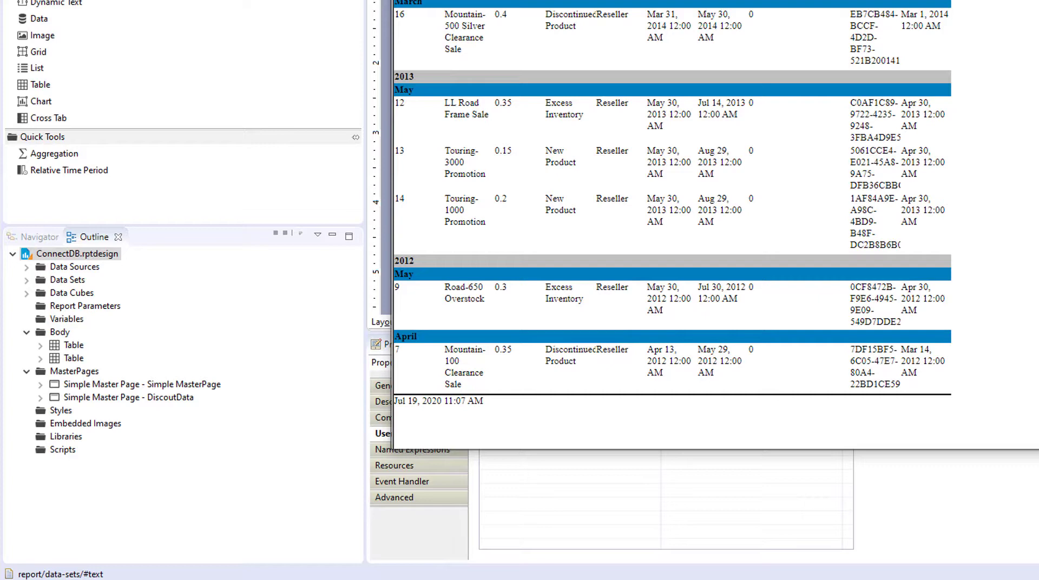
- Create a new master page from the Outline and name it OtherData
click(243, 302)
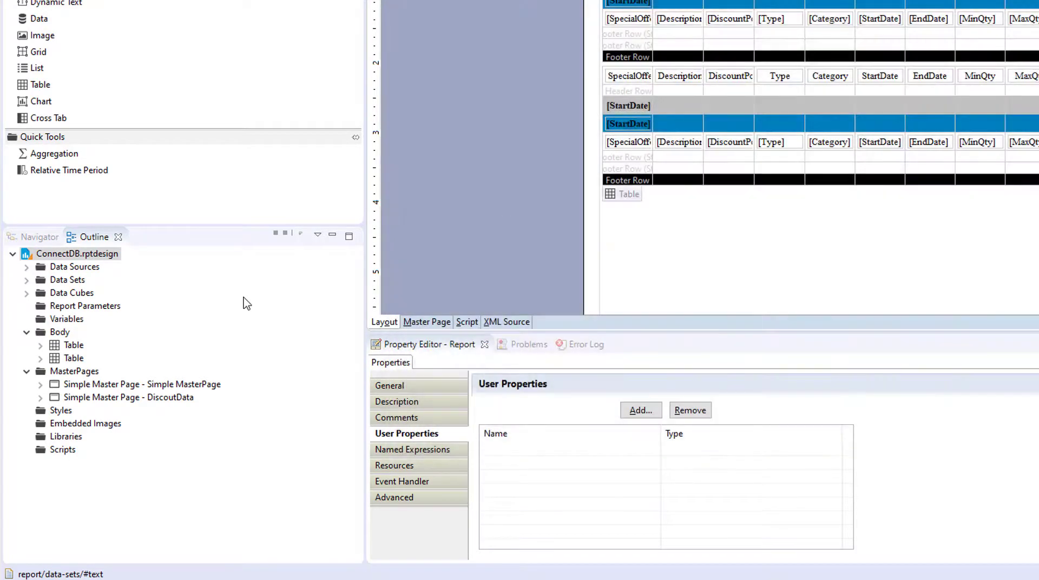
right_click(78, 373)
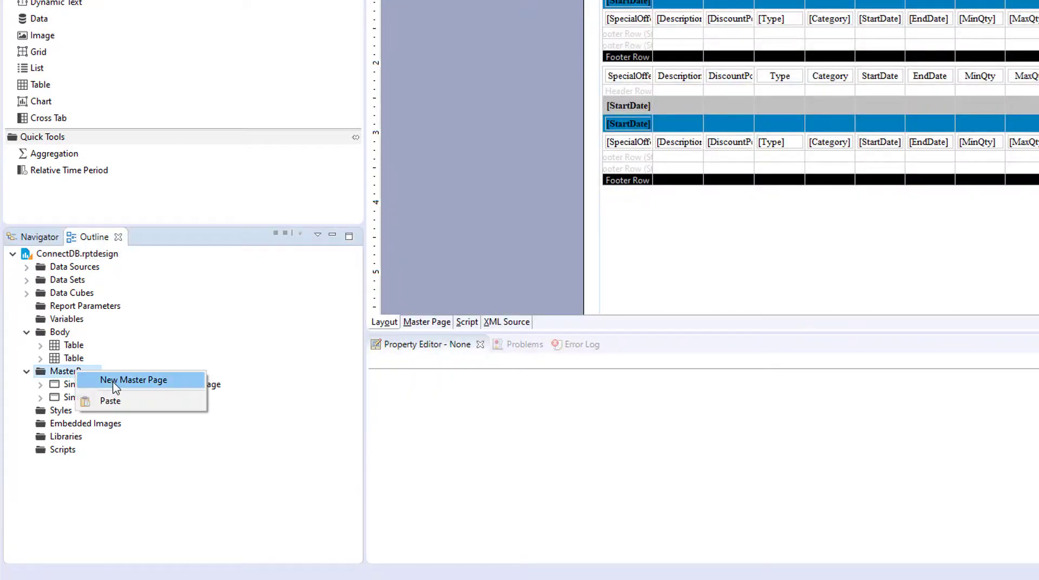
click(111, 382)
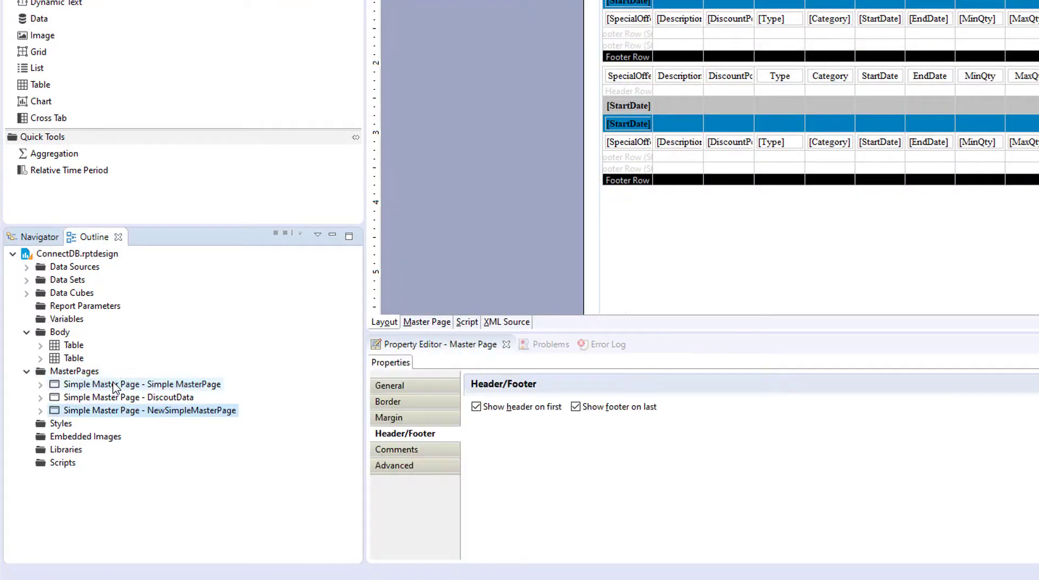
click(388, 386)
double_click(643, 409)
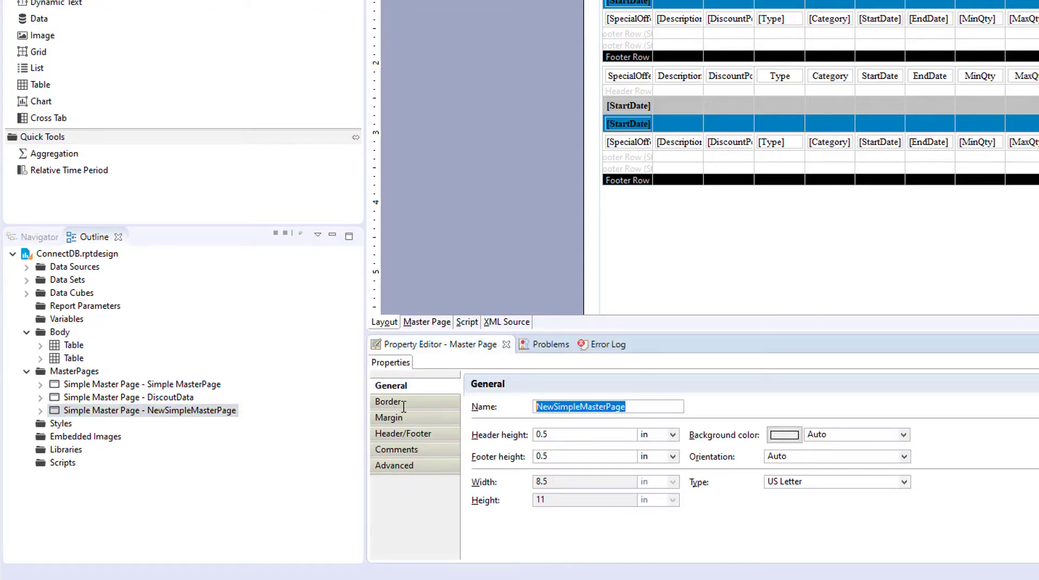
text(Othere)
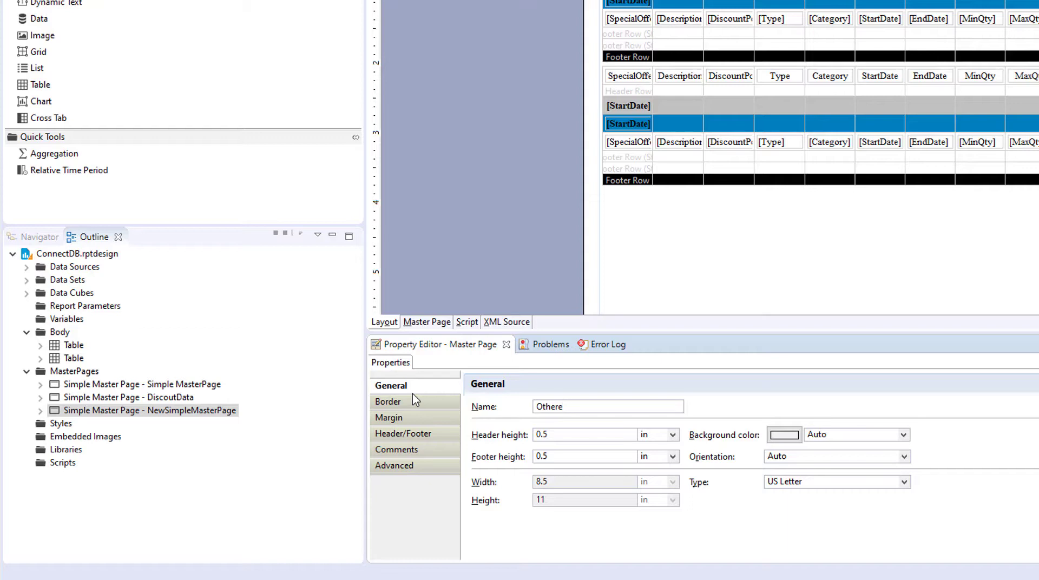
key(BackSpace)
text(Data)
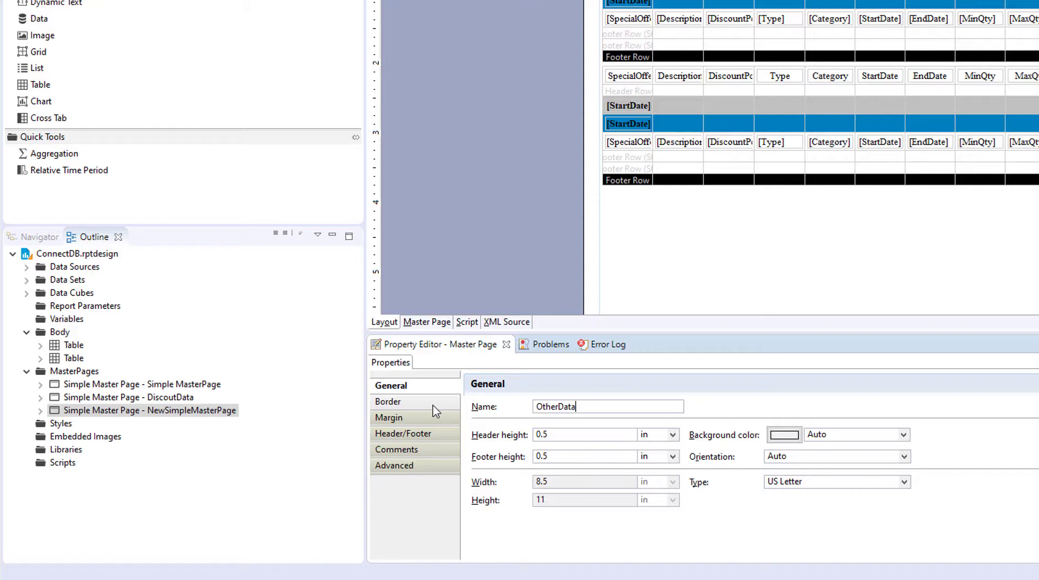
click(433, 402)
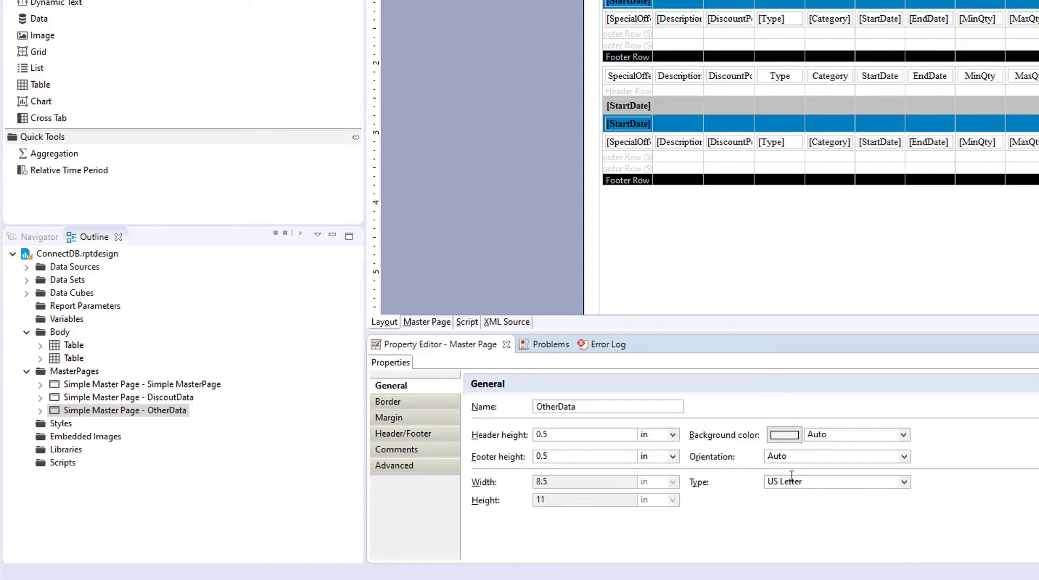
- Set the OtherData master page orientation to Landscape (11 × 8.5 in)
click(904, 458)
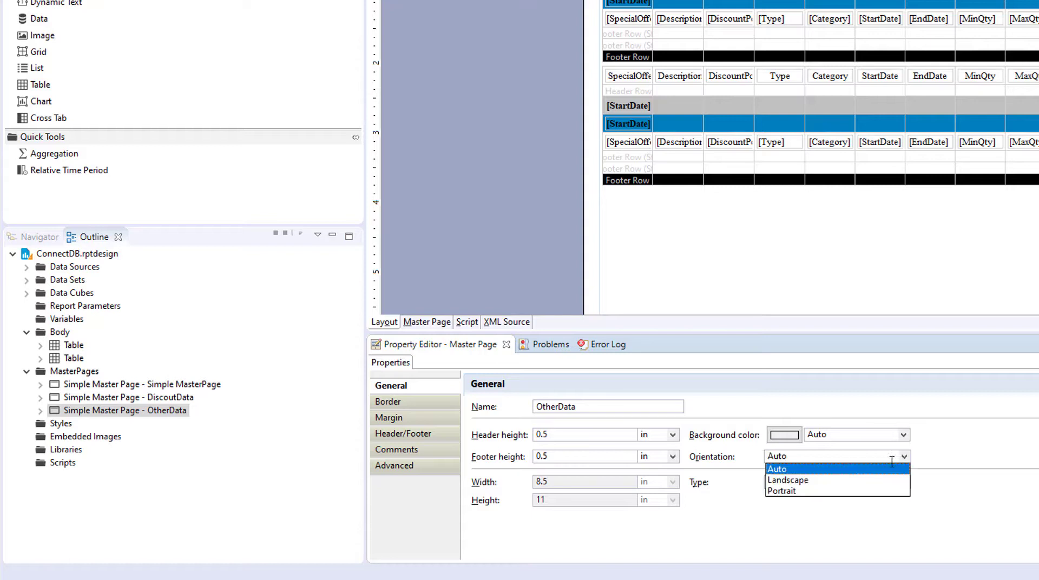
click(856, 481)
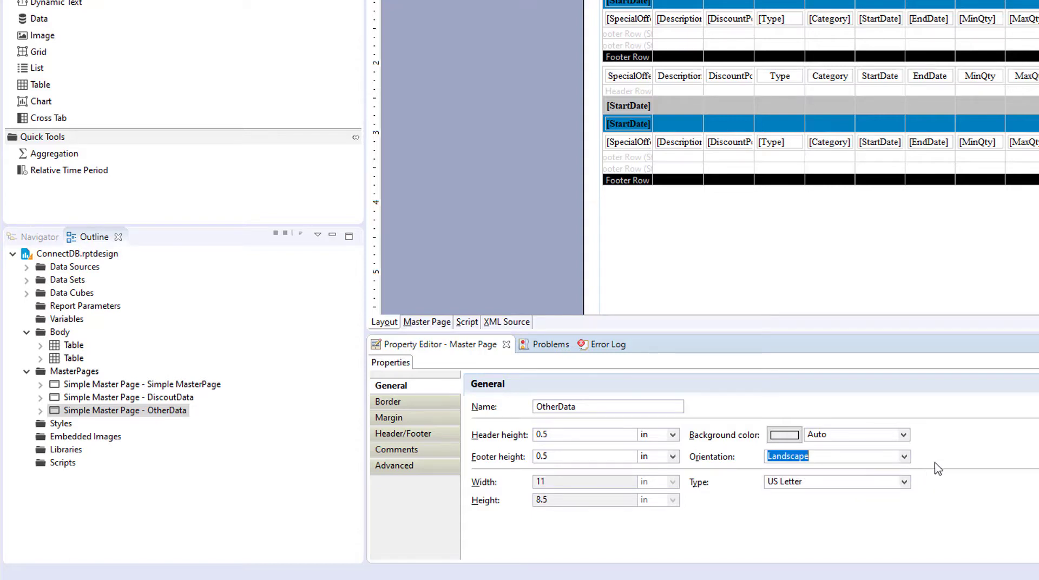
click(968, 448)
click(137, 413)
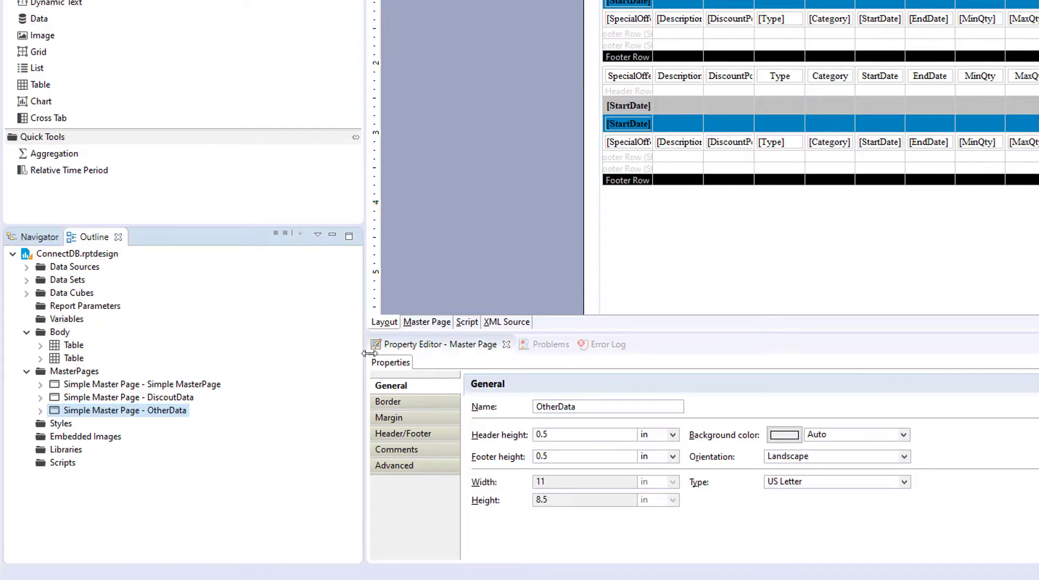
- Switch to the Master Page editor and display the empty landscape OtherData page
click(418, 323)
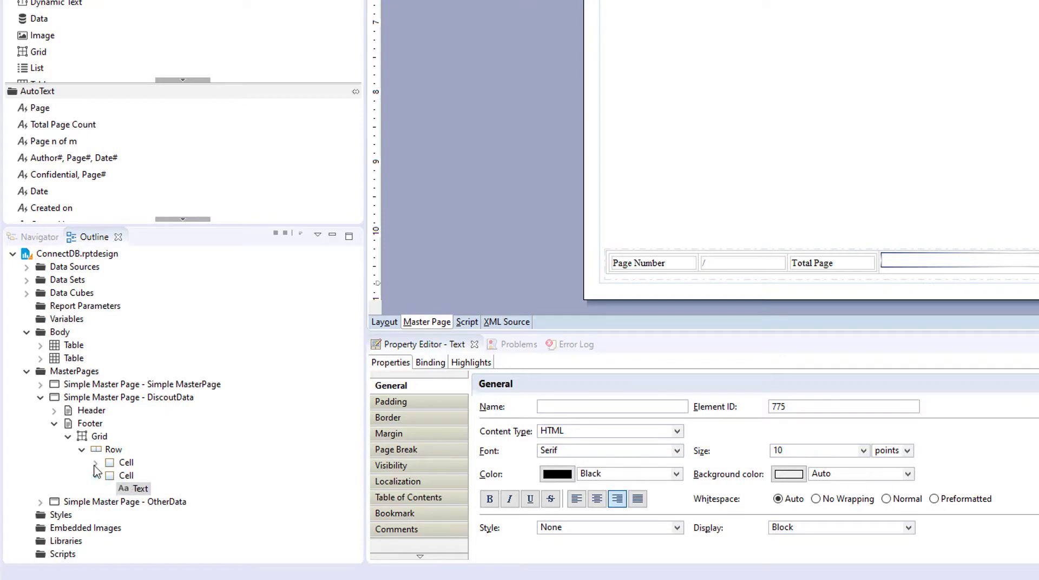
click(106, 398)
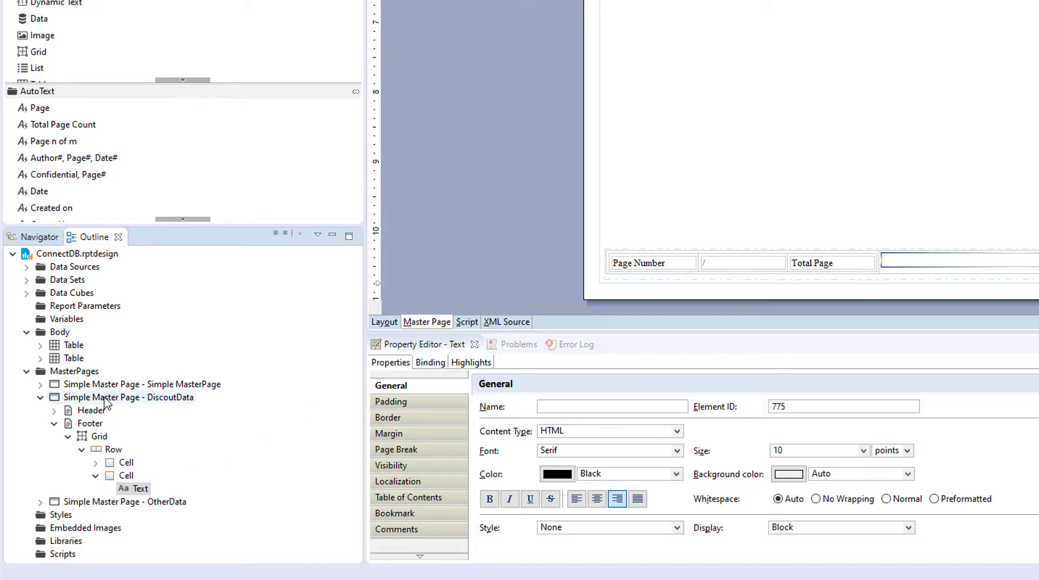
click(96, 501)
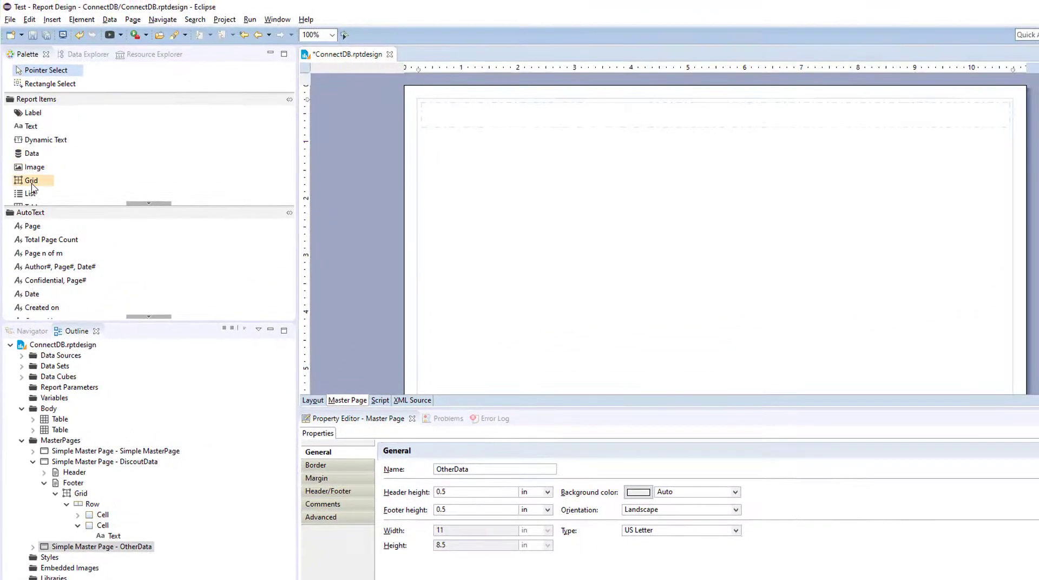
- Insert a grid with fewer columns into the OtherData page header
drag(37, 66, 649, 0)
drag(542, 128, 543, 127)
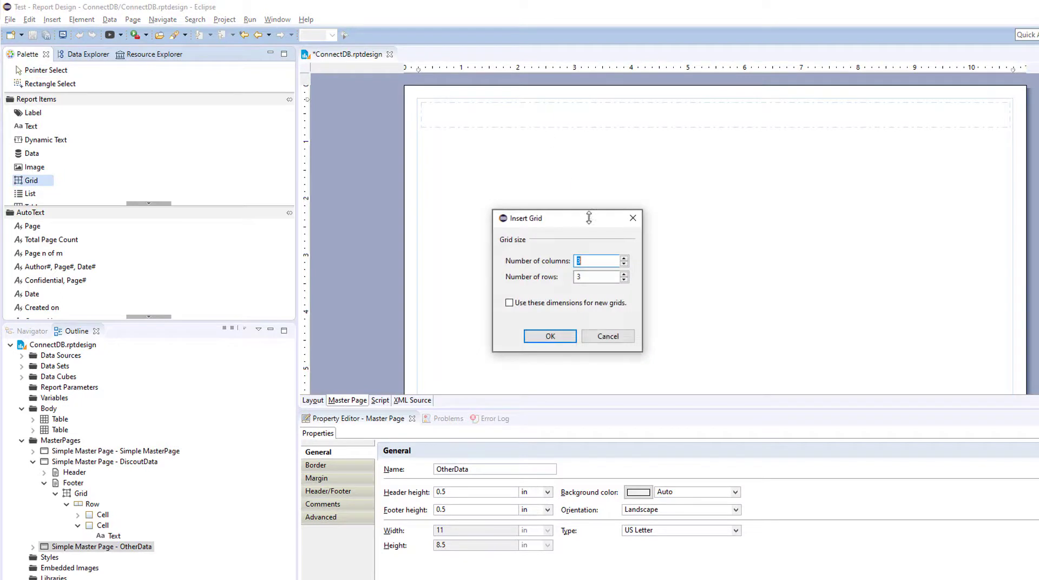
click(626, 264)
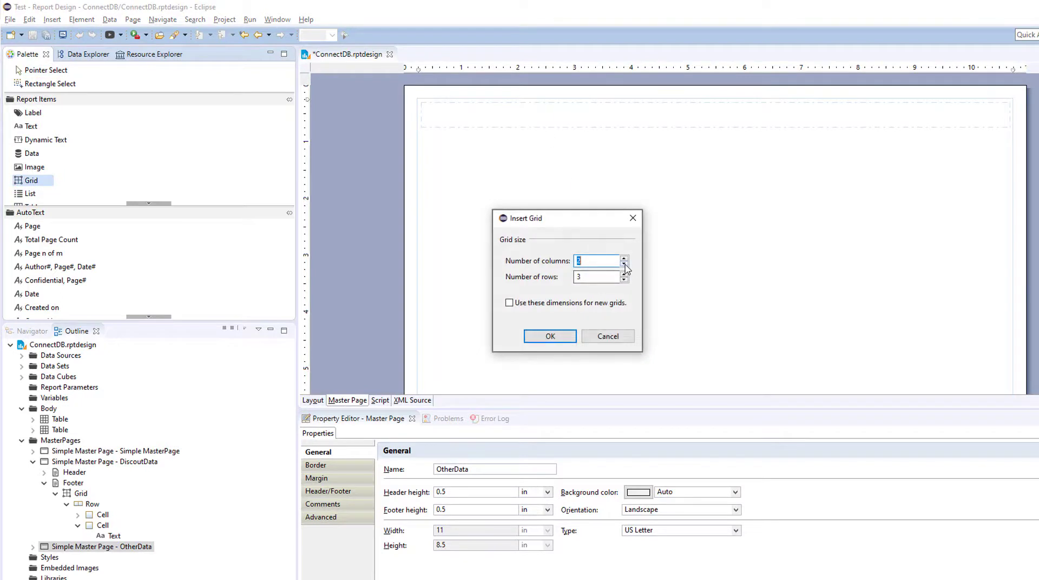
click(552, 336)
- Add a centred, bold, XX Large 'Other Data' label to the header grid
drag(18, 116, 537, 113)
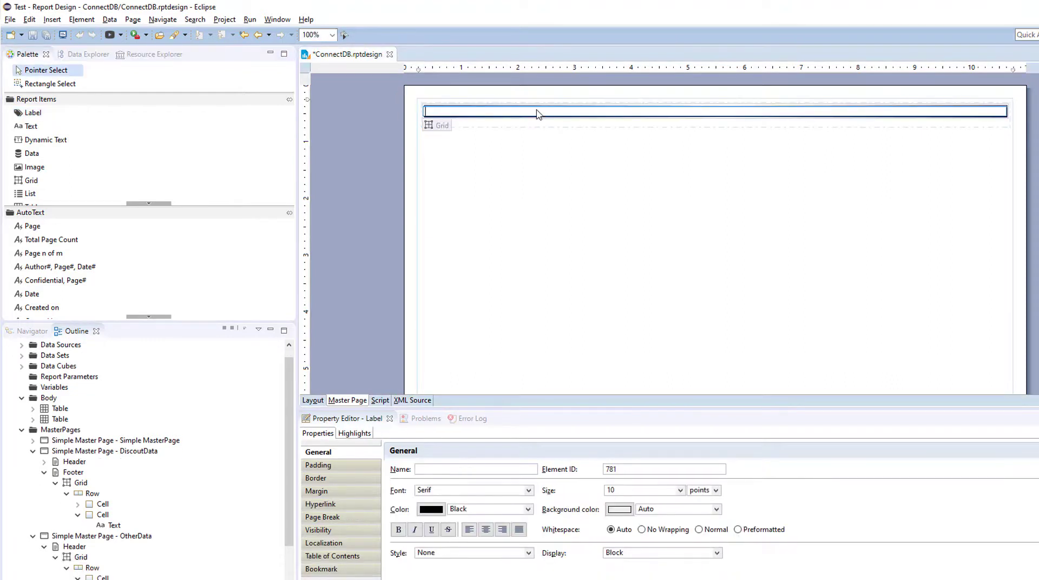
text(Othere)
key(BackSpace)
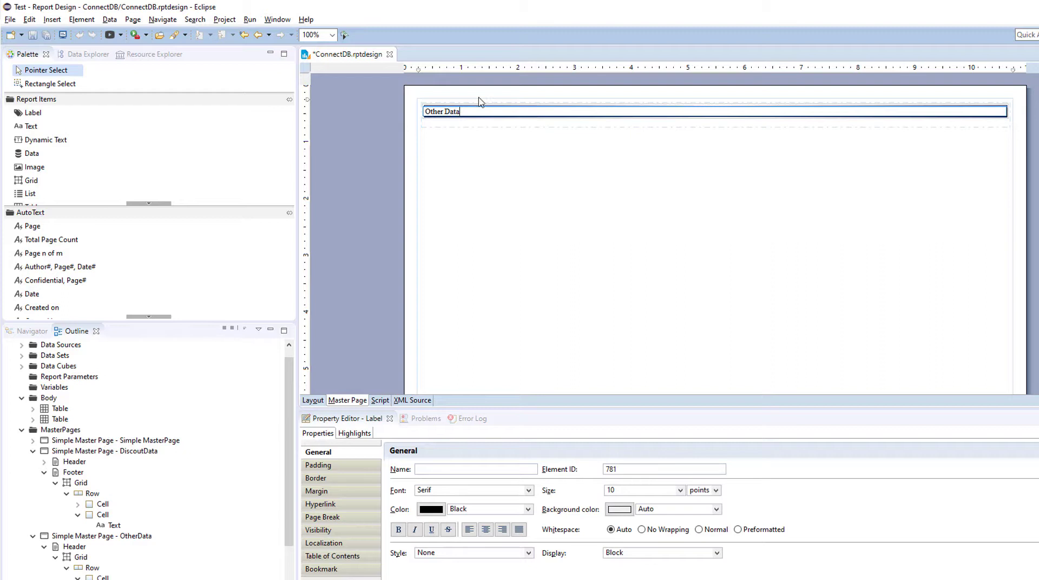
key(Return)
click(486, 530)
click(398, 530)
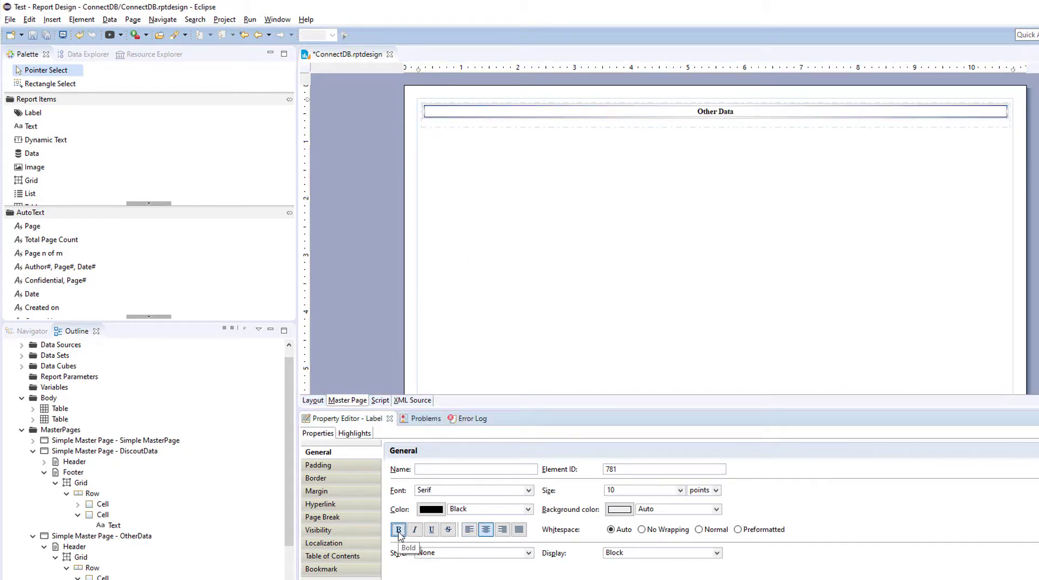
click(680, 491)
click(641, 462)
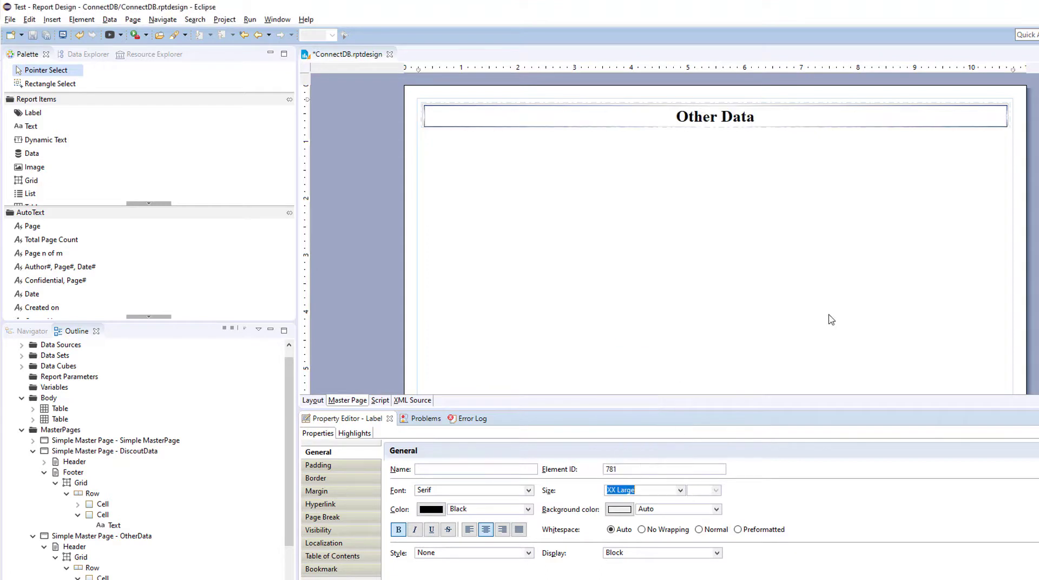
scroll(714, 227, down, 5)
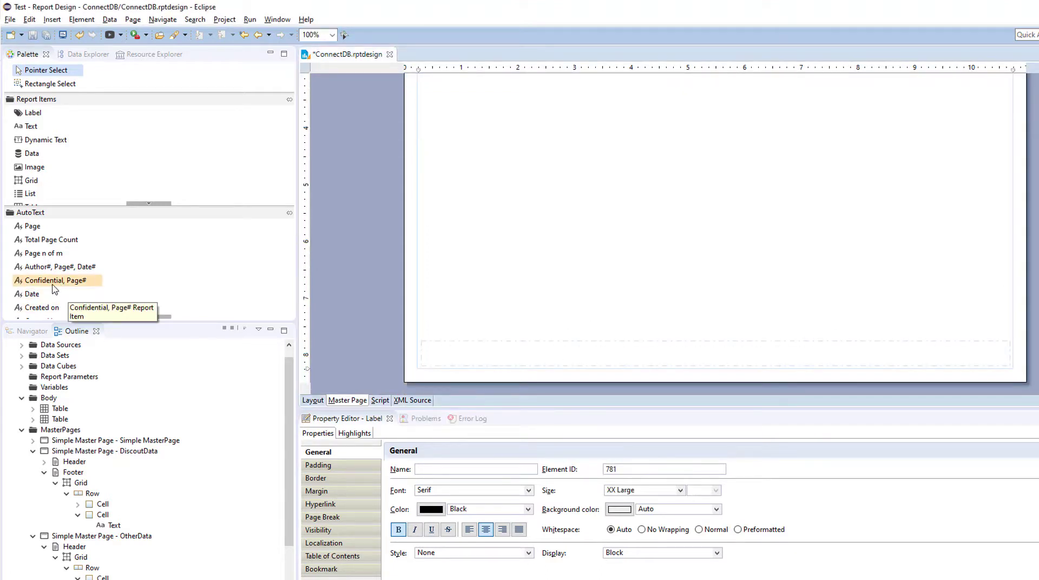
- Insert a two-column, one-row grid into the OtherData page footer
click(465, 355)
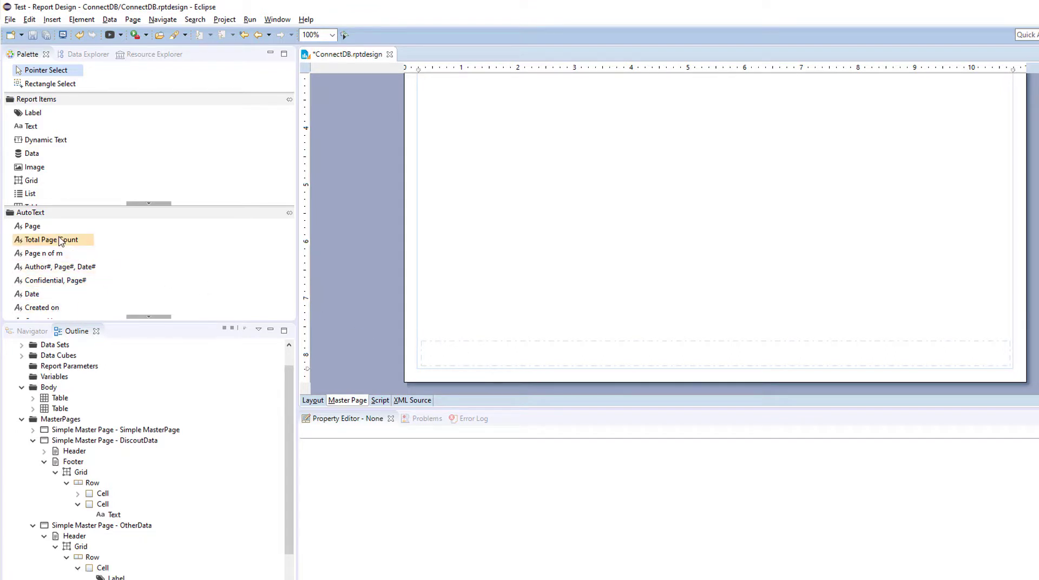
drag(31, 181, 481, 302)
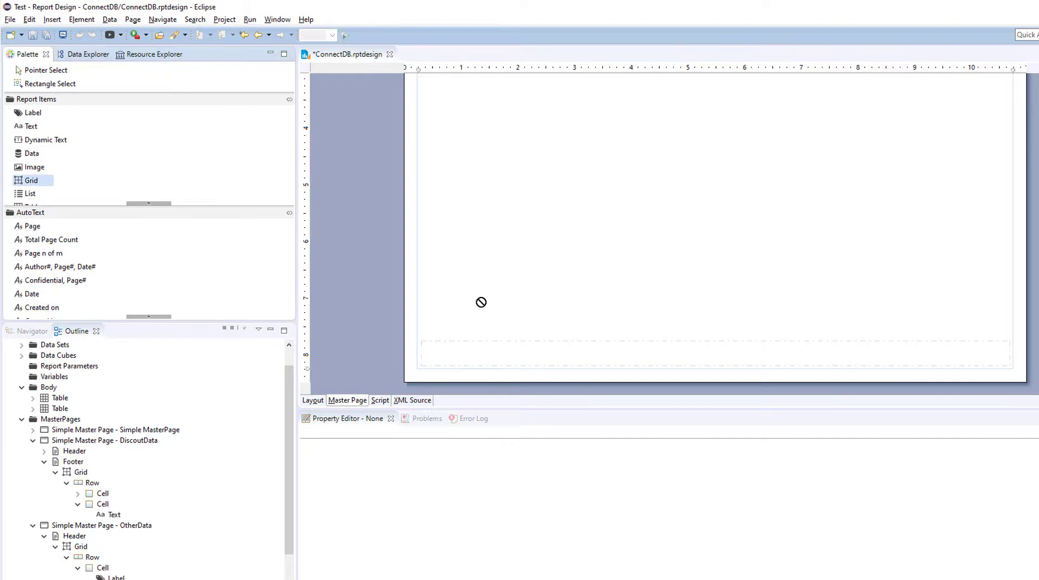
drag(576, 356, 578, 359)
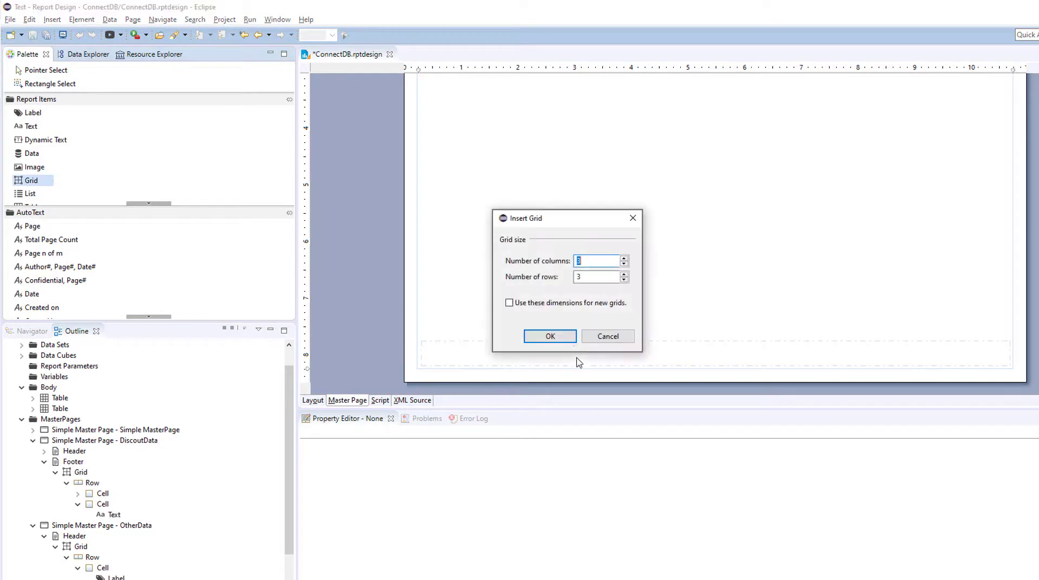
click(624, 263)
click(624, 264)
click(549, 336)
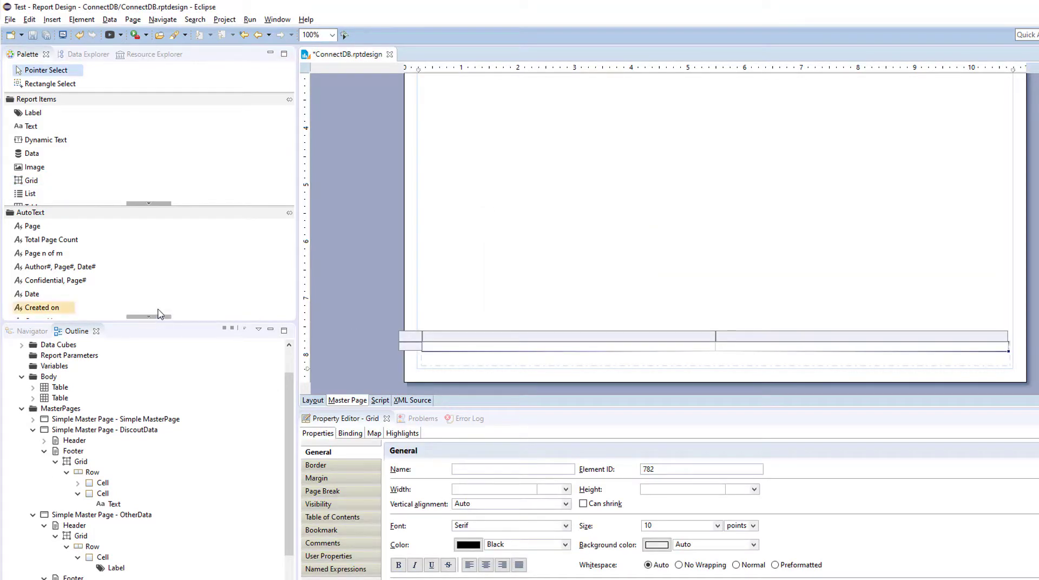
- Fill the footer grid with Total Page Count and a right-aligned current Date
drag(70, 241, 517, 355)
drag(43, 303, 839, 352)
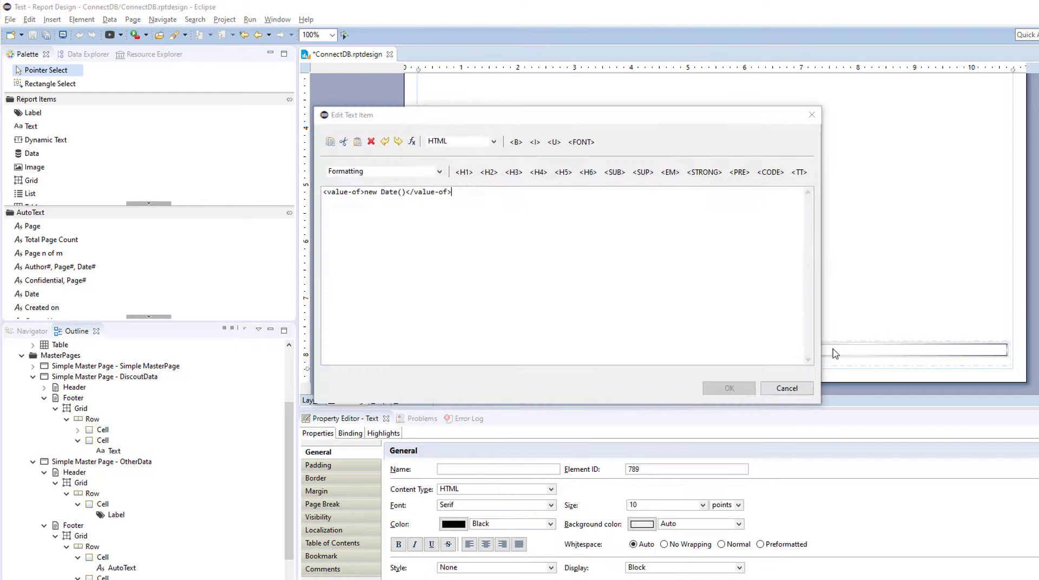
click(786, 388)
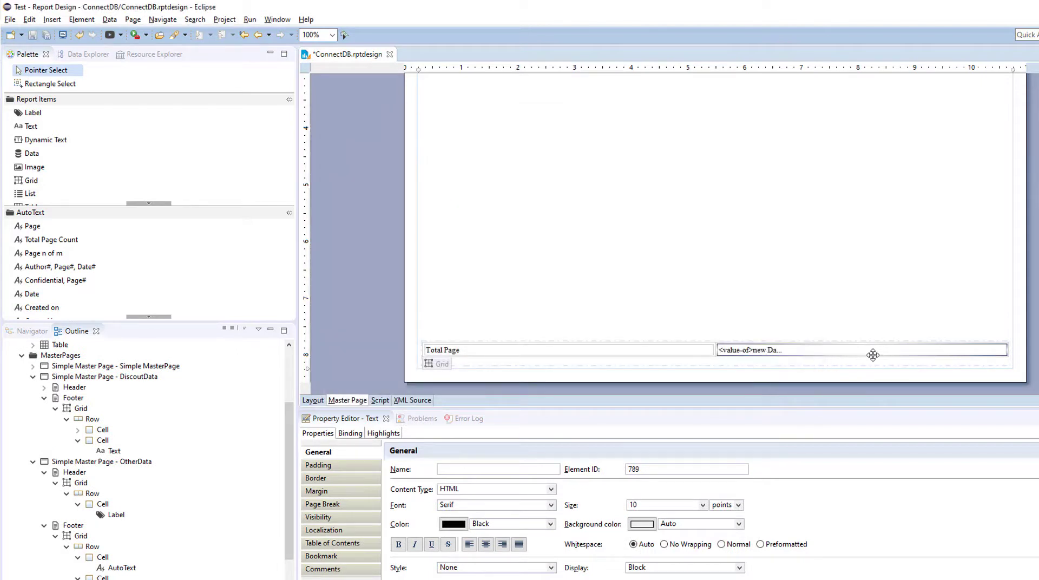
click(503, 544)
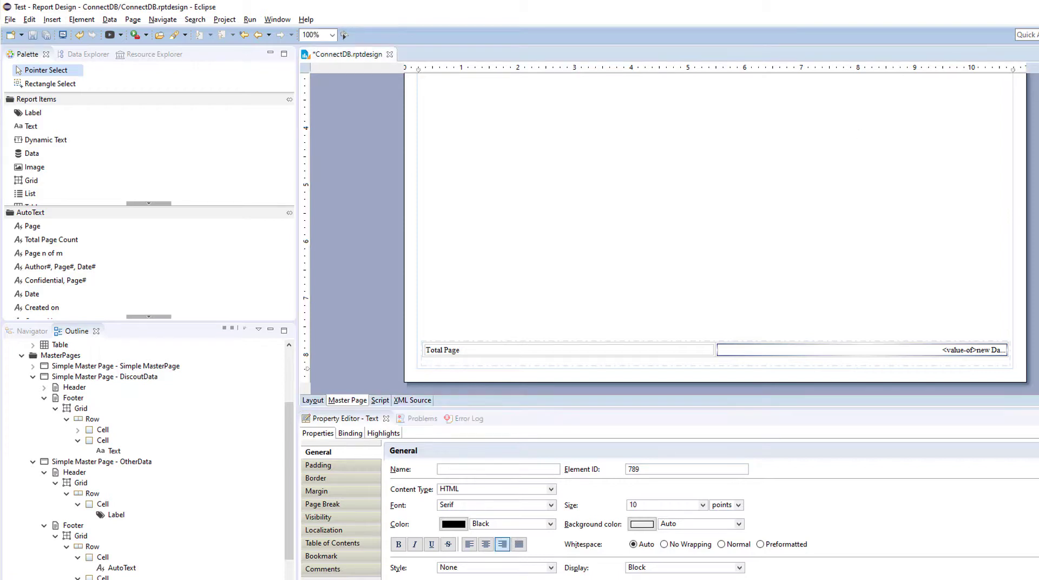
scroll(666, 233, up, 10)
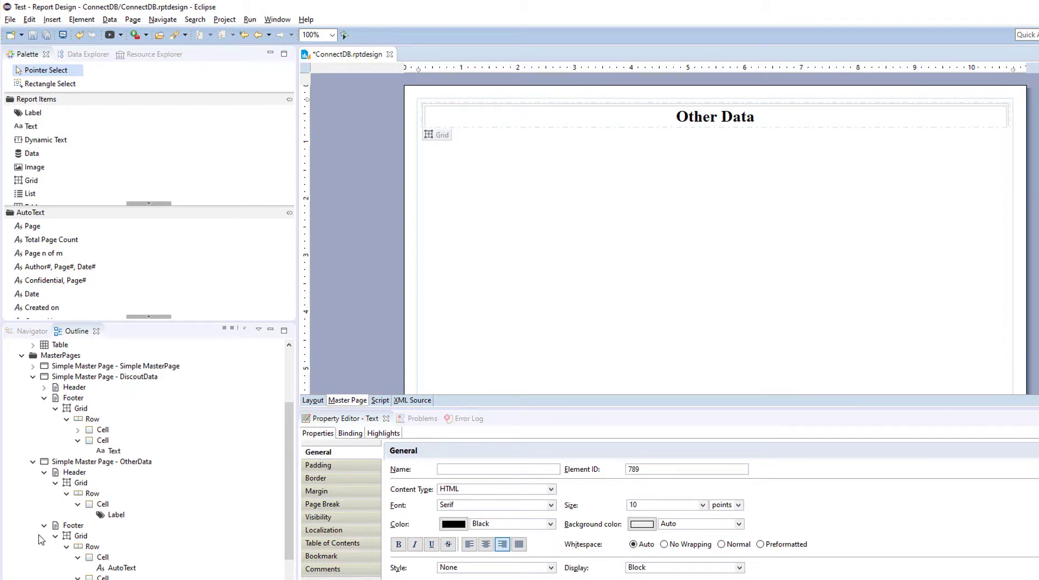
- Collapse the master page nodes, view DiscoutData then OtherData, and go back to Layout
click(33, 462)
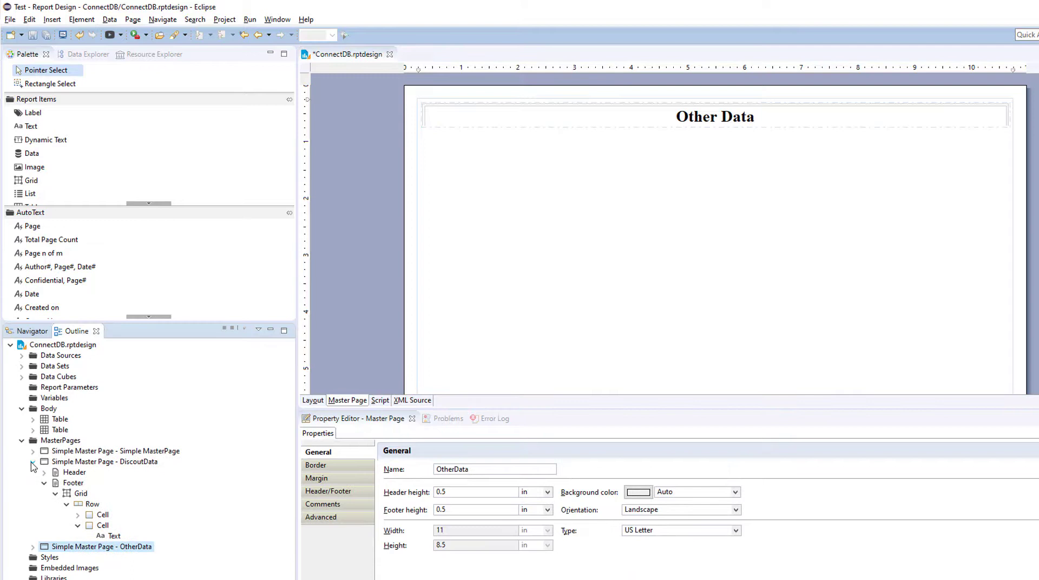
click(32, 462)
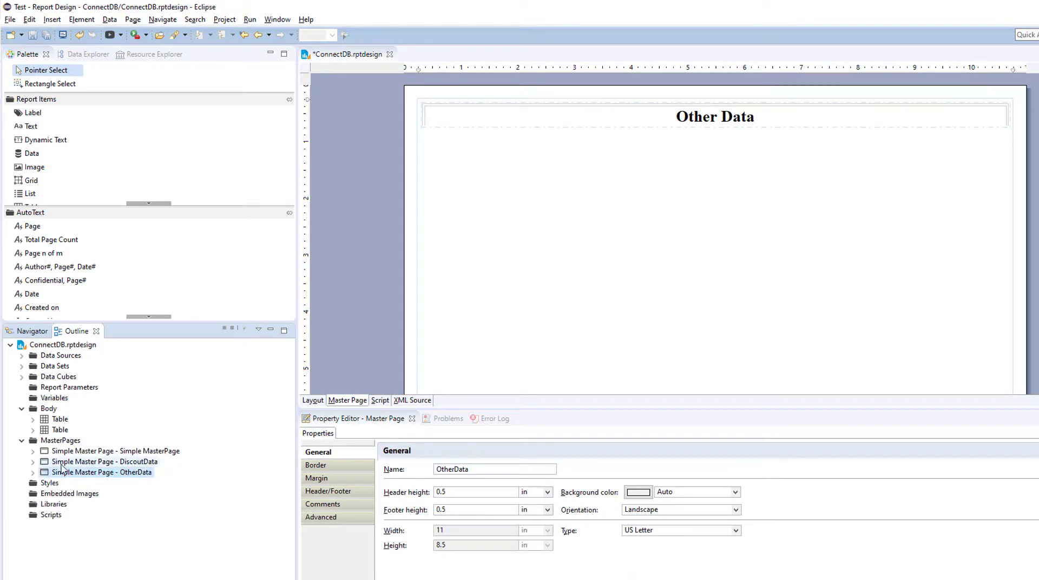
click(137, 463)
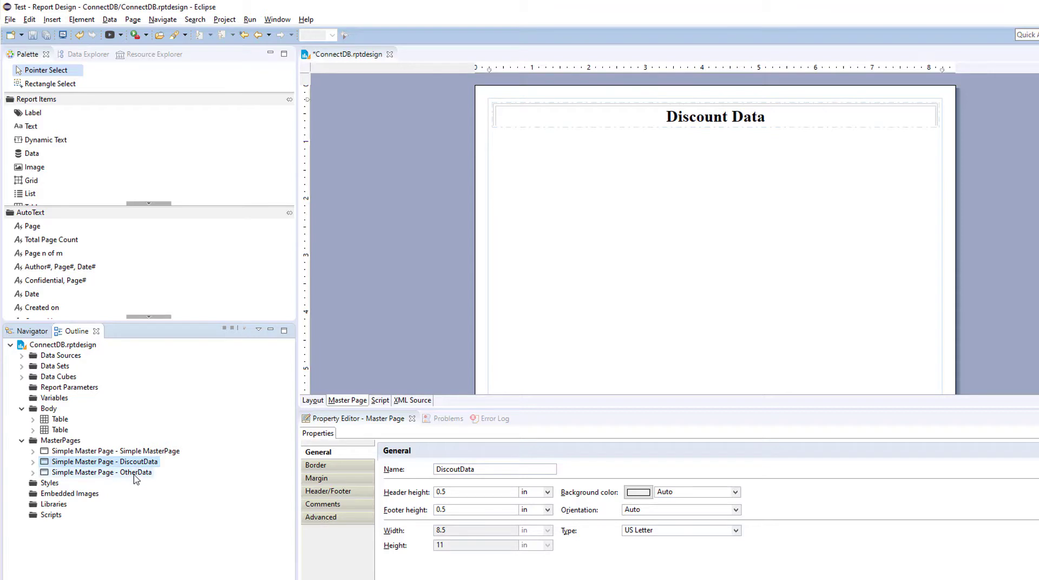
click(135, 475)
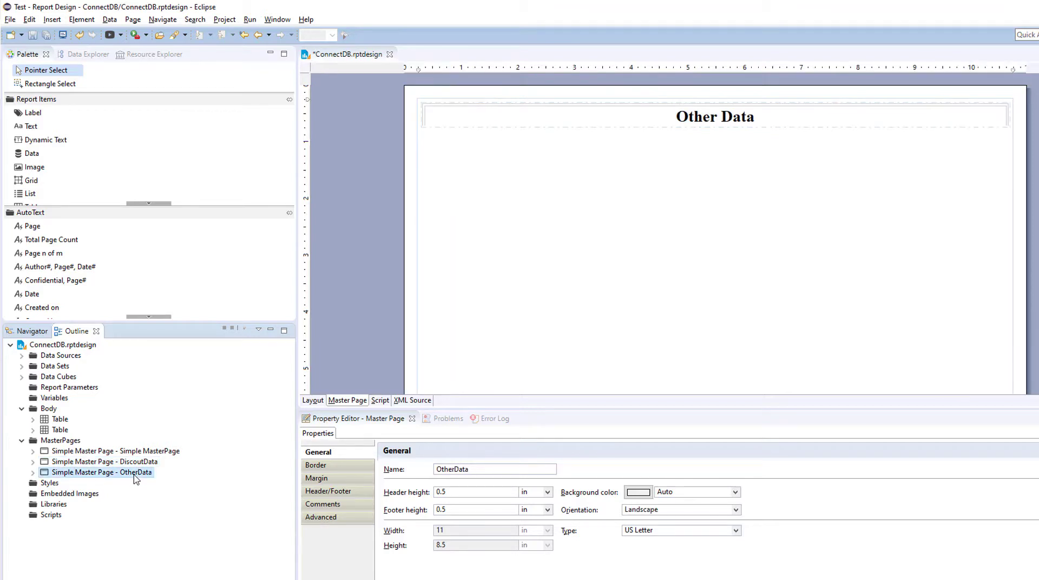
click(313, 402)
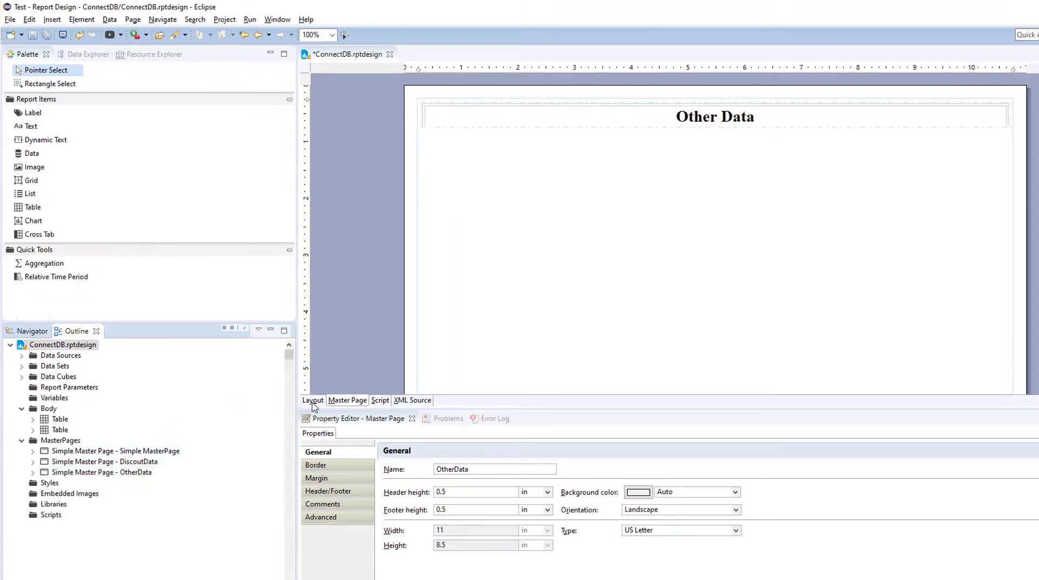
- Set the second table's Page Break master page to OtherData
click(508, 297)
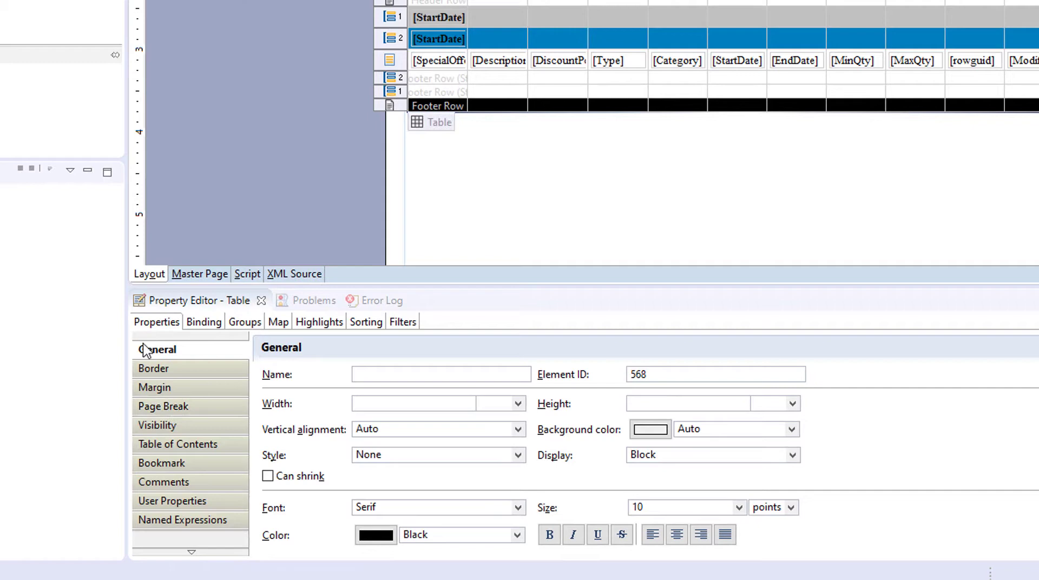
click(163, 406)
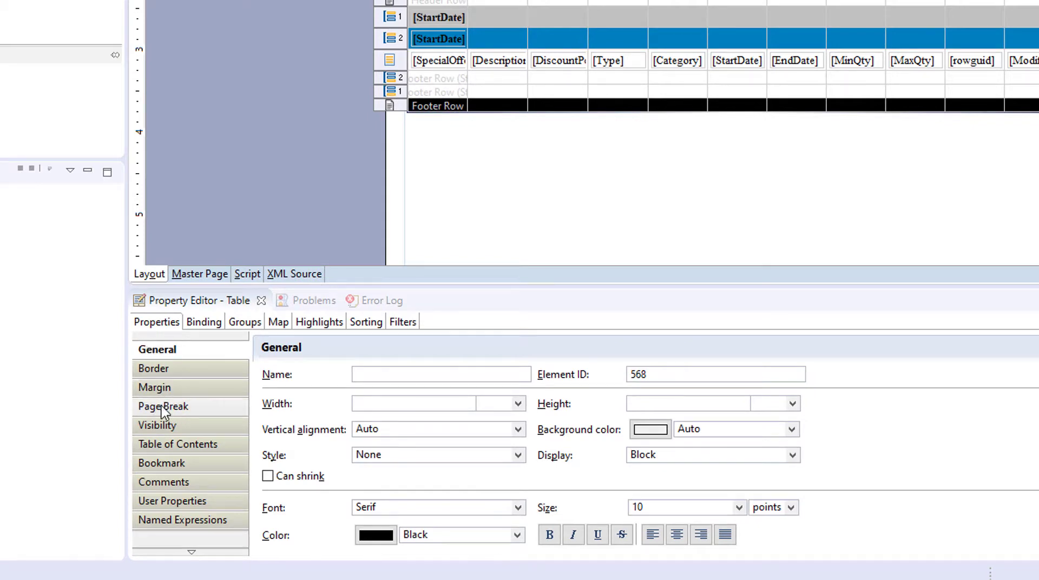
click(493, 427)
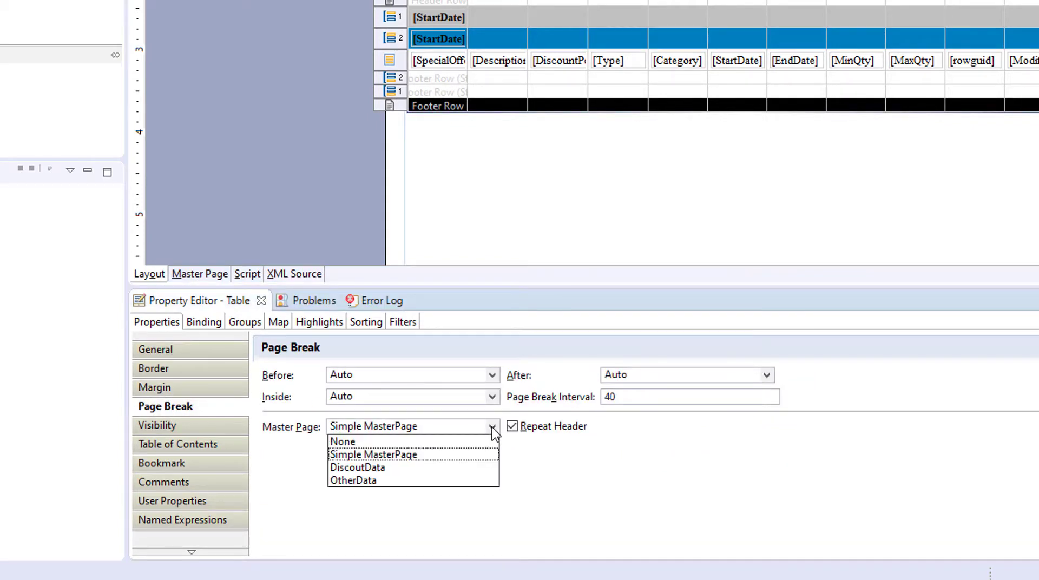
click(387, 480)
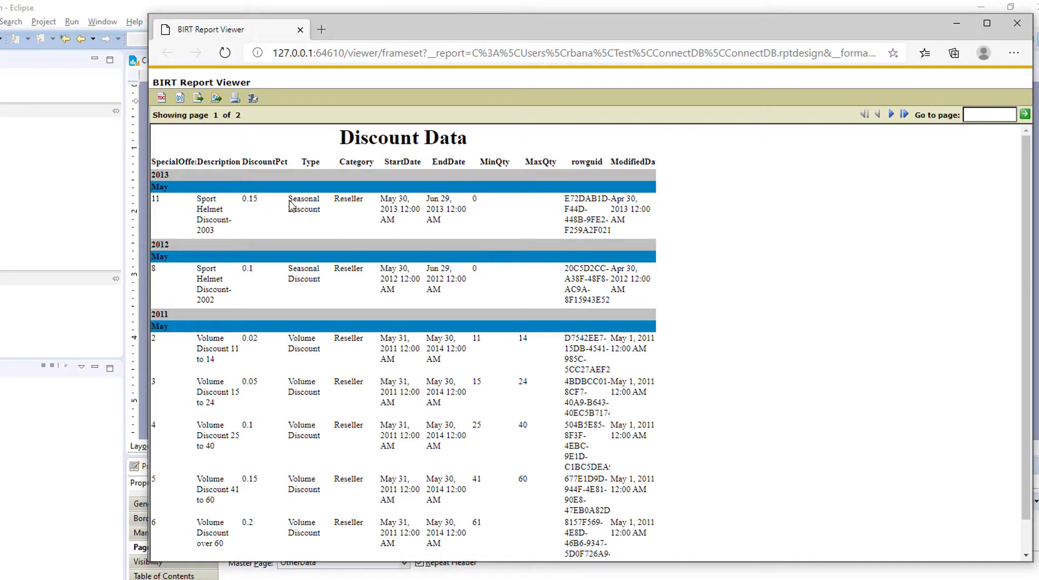
- View the Other Data page 2, then export the report to PDF as ConnectDB.pdf
click(892, 115)
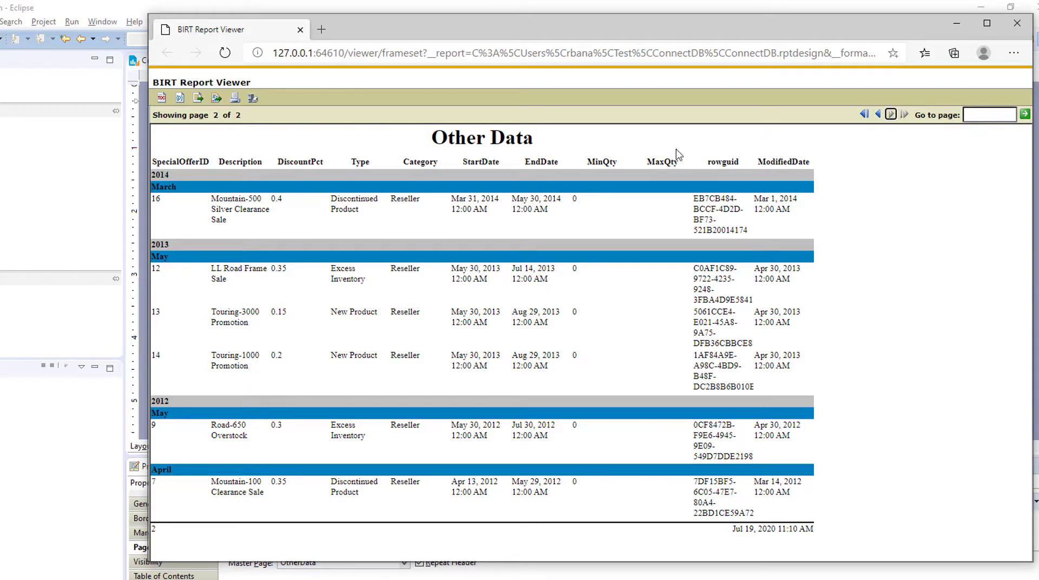
click(217, 102)
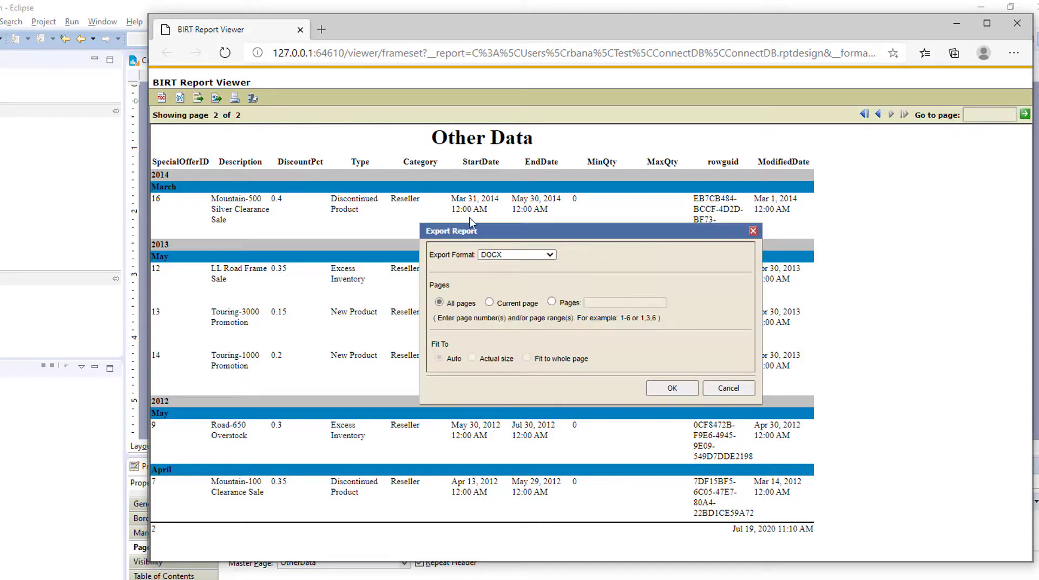
click(550, 255)
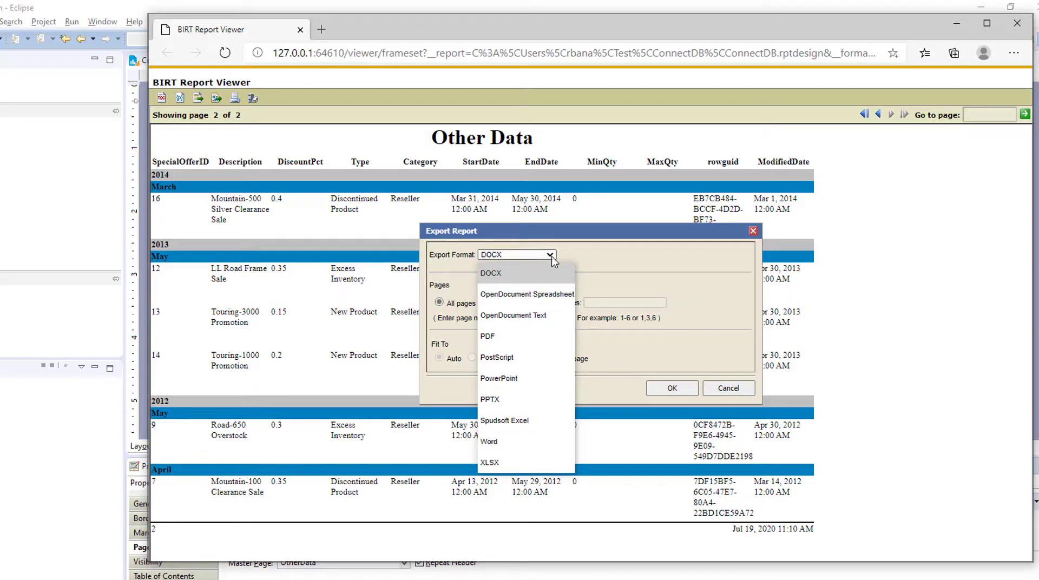
click(515, 337)
click(665, 389)
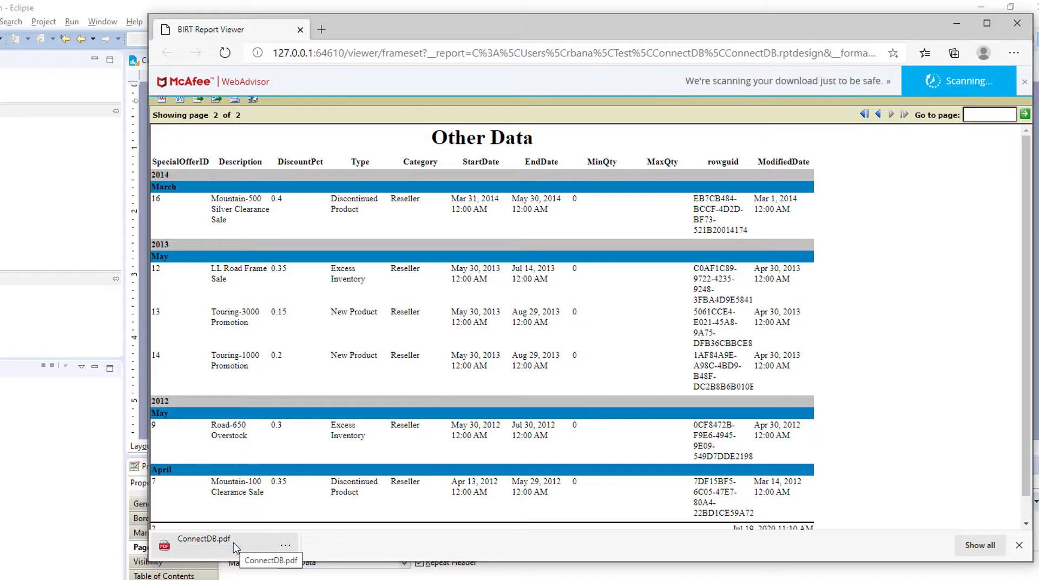
- Open ConnectDB.pdf in Edge and review the portrait Discount Data and landscape Other Data pages
click(237, 548)
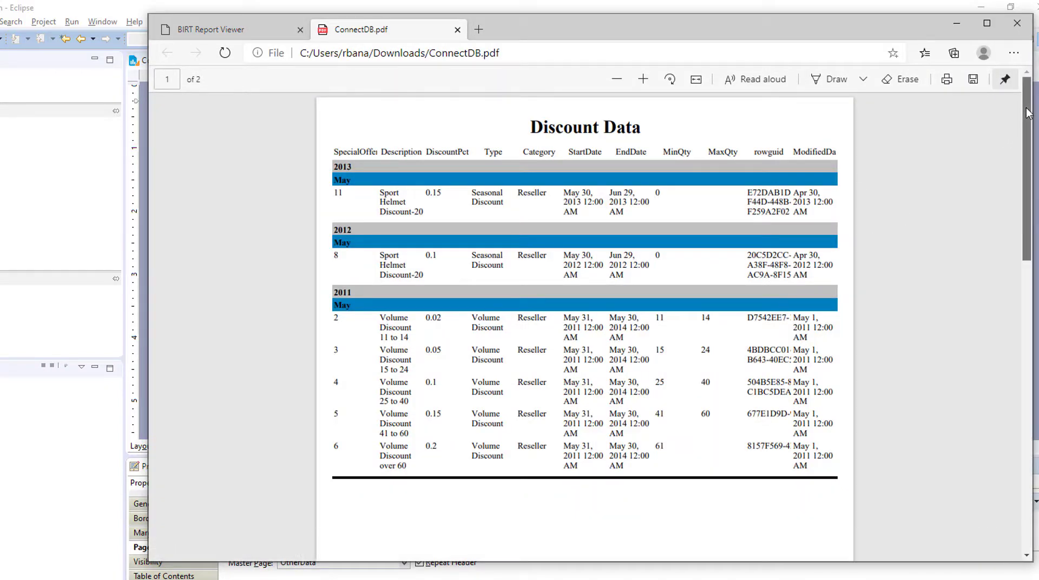
drag(1028, 113, 1006, 81)
click(1014, 35)
scroll(1033, 212, down, 2)
scroll(1013, 367, down, 10)
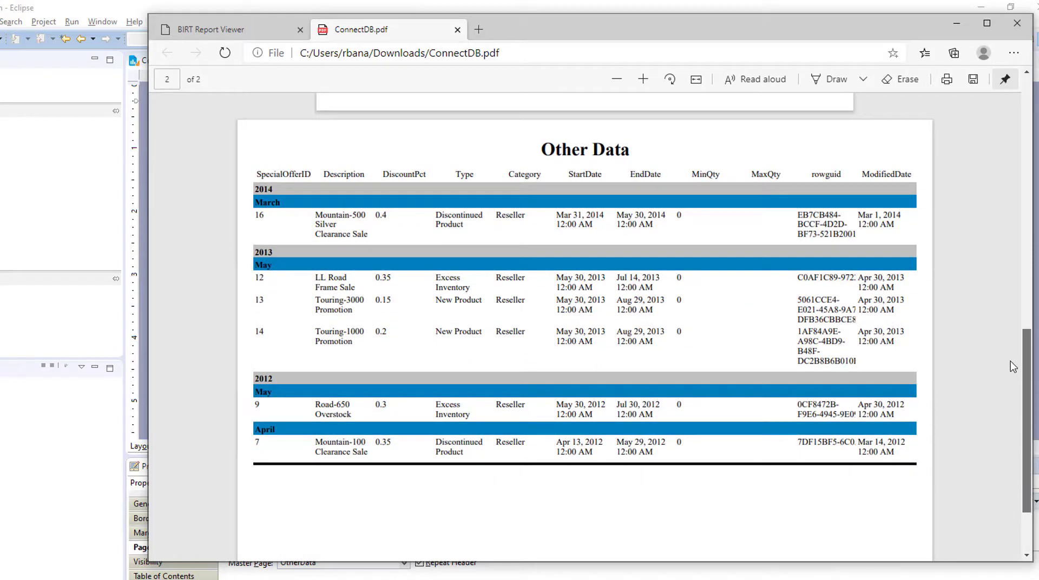
scroll(1013, 367, up, 2)
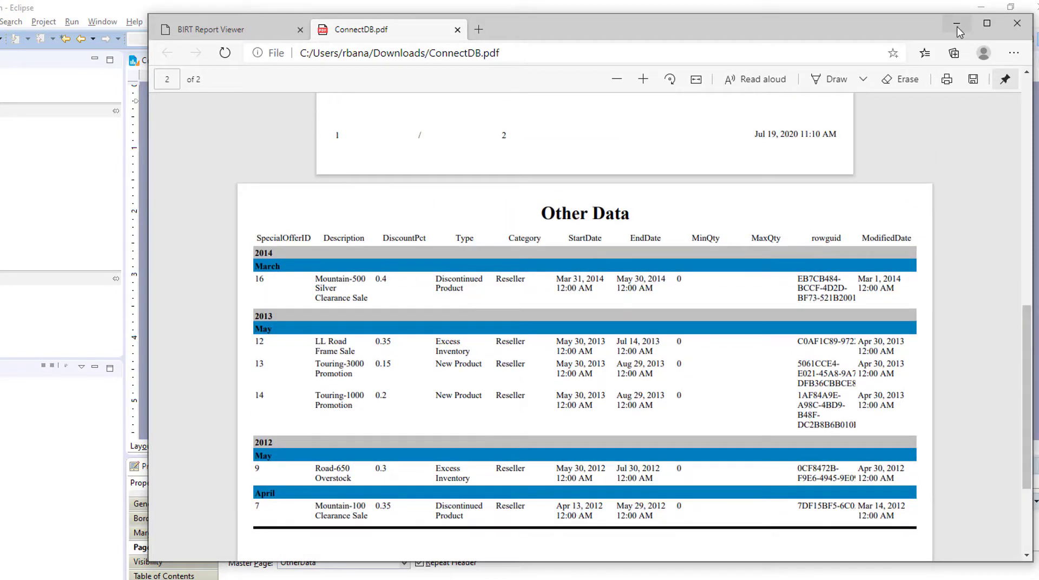
- Minimize Edge and, back in the designer, select the Page Break Interval value 40
click(956, 25)
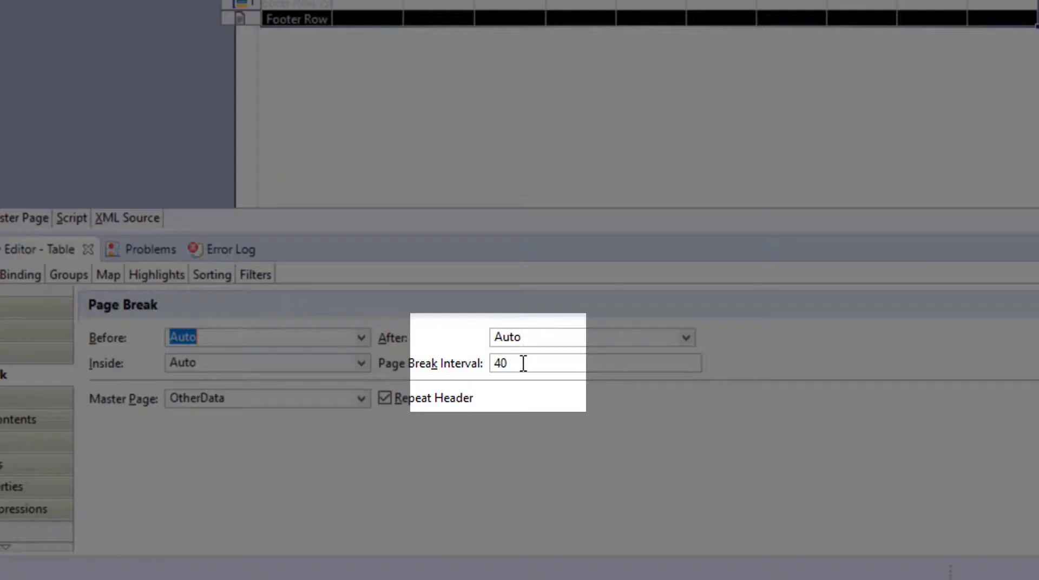
drag(522, 362, 485, 363)
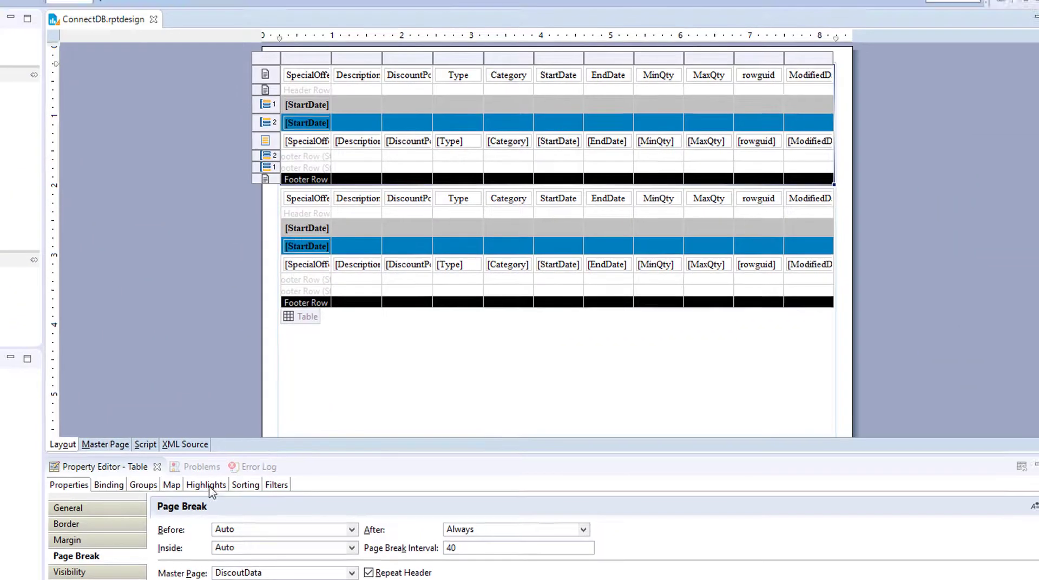
- Set the first table's Year group to page-break After: Always
click(130, 447)
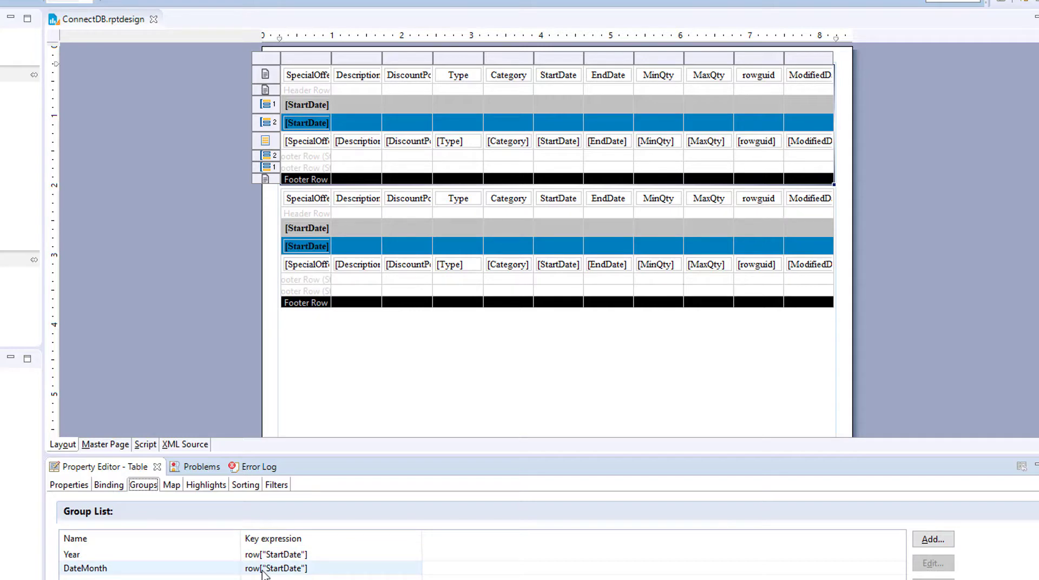
click(935, 543)
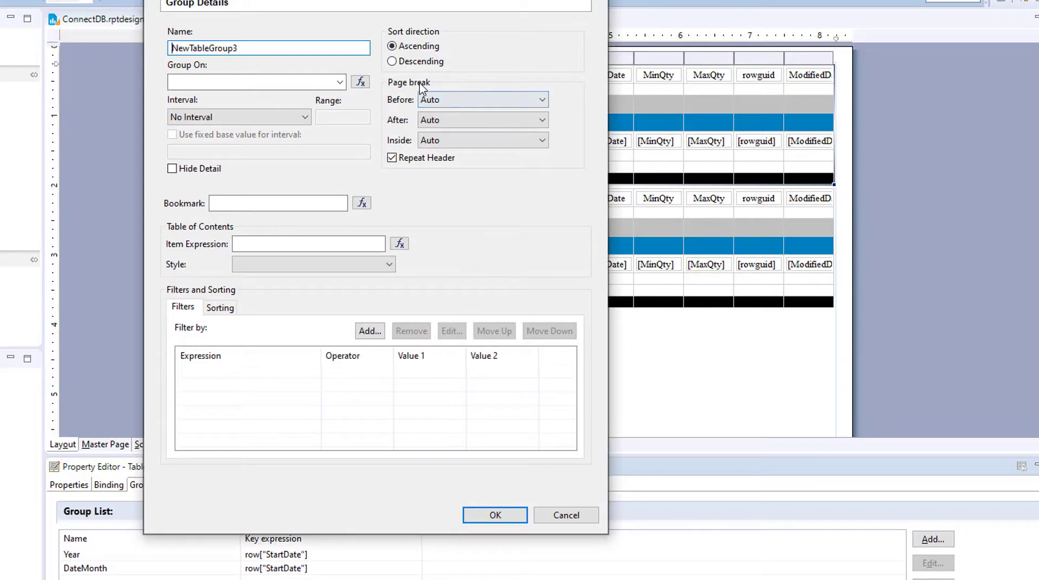
key(Escape)
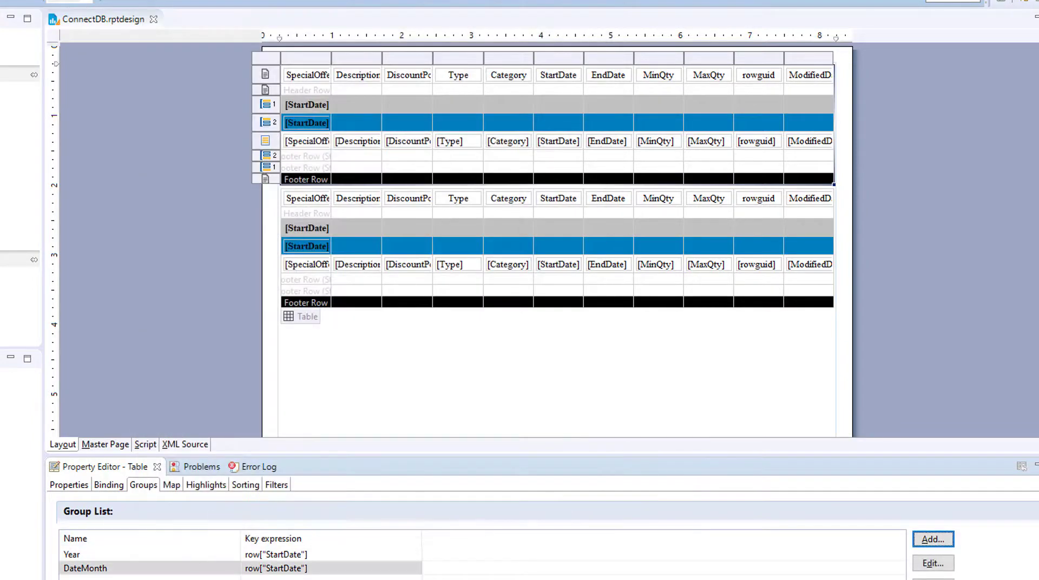
click(160, 554)
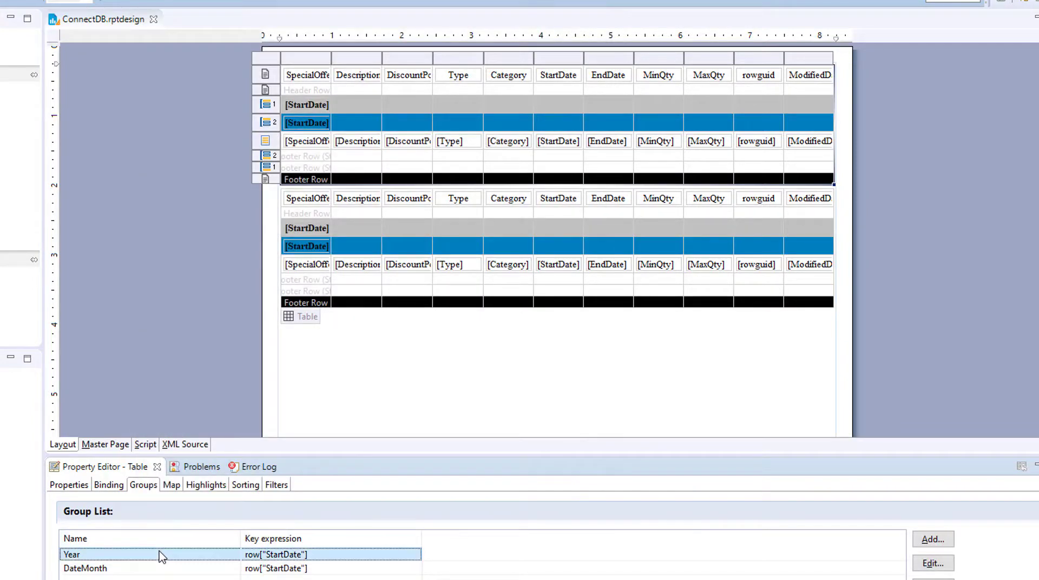
click(931, 564)
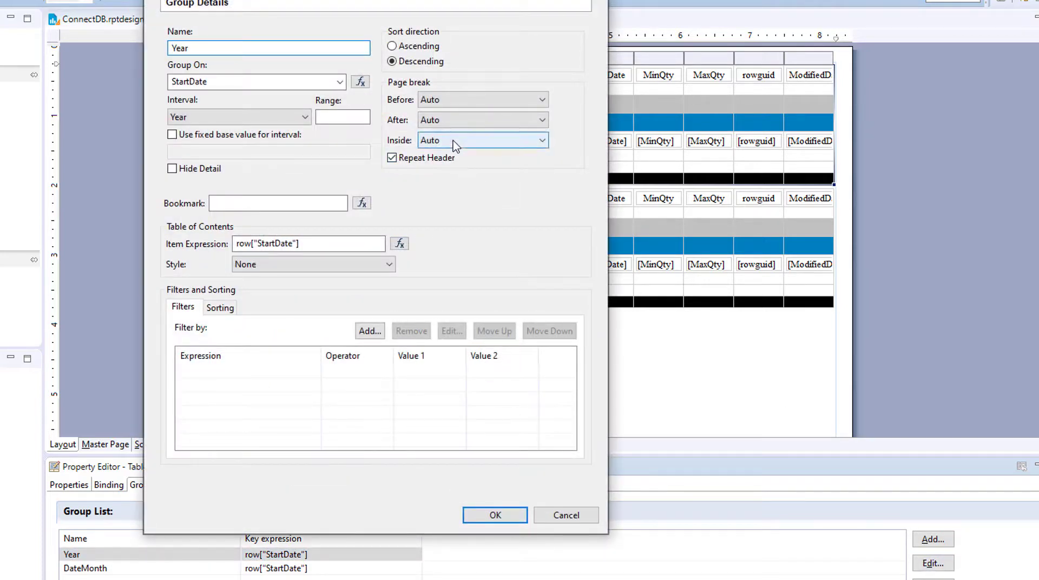
click(537, 122)
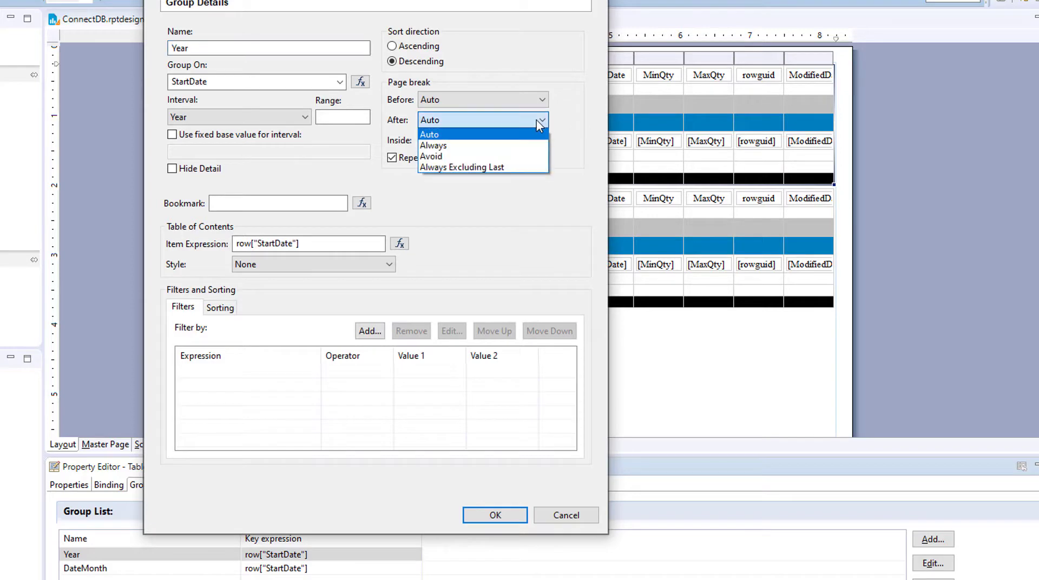
click(498, 145)
click(494, 515)
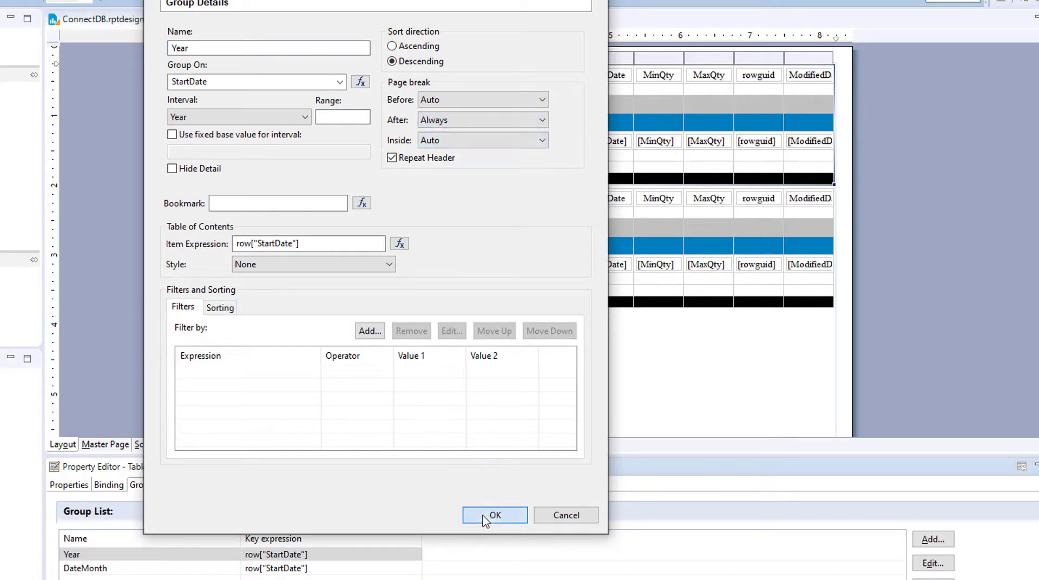
- Set the second table's Year group to page-break After: Always and save ConnectDB.rptdesign
click(308, 320)
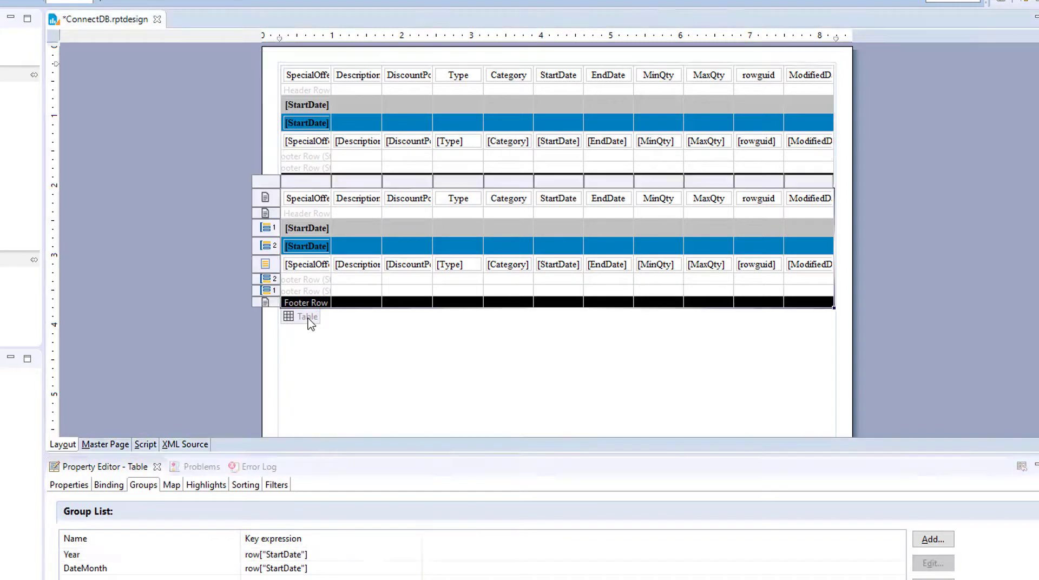
click(300, 556)
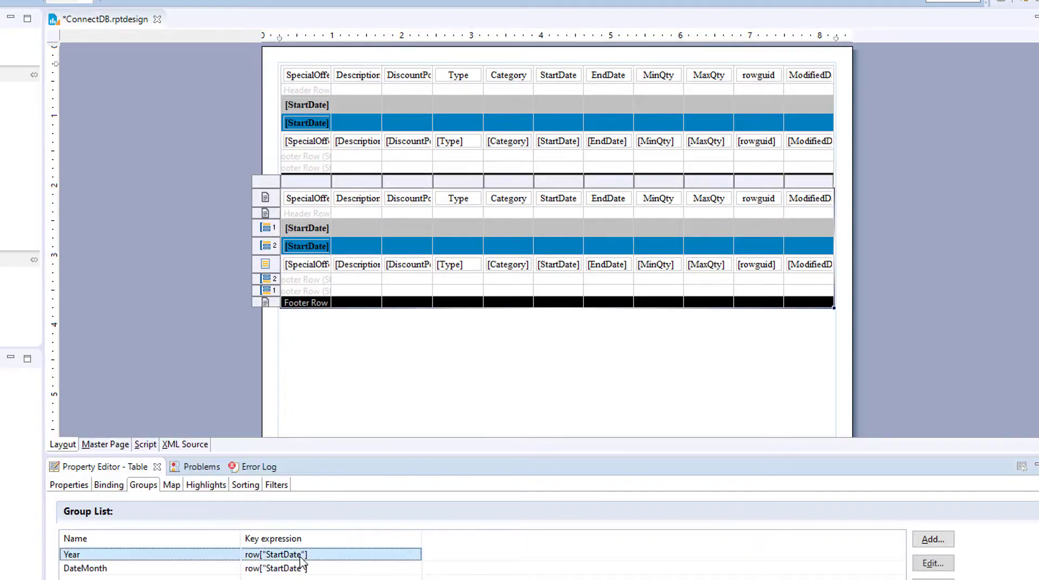
click(927, 563)
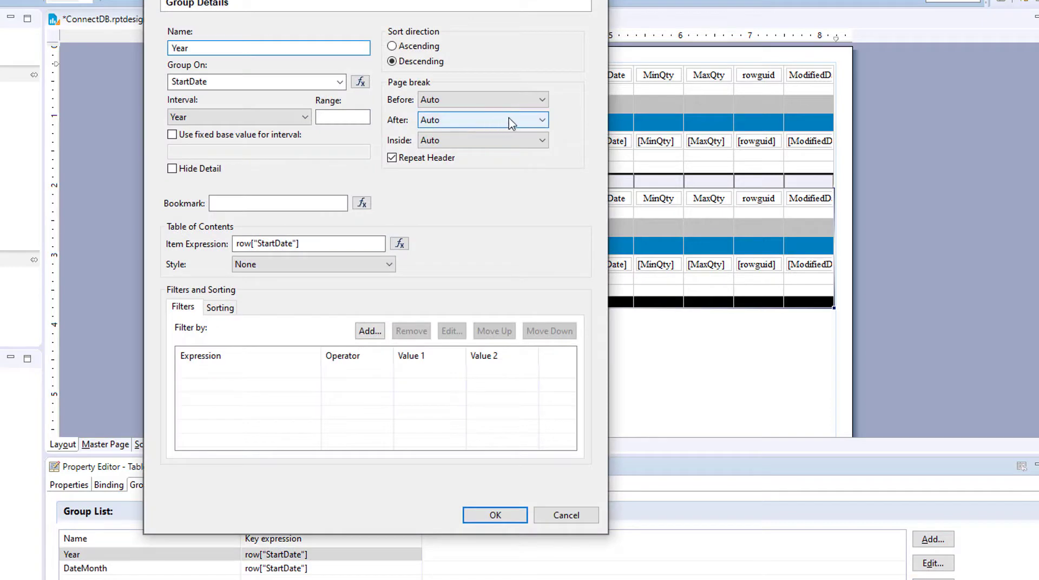
click(536, 120)
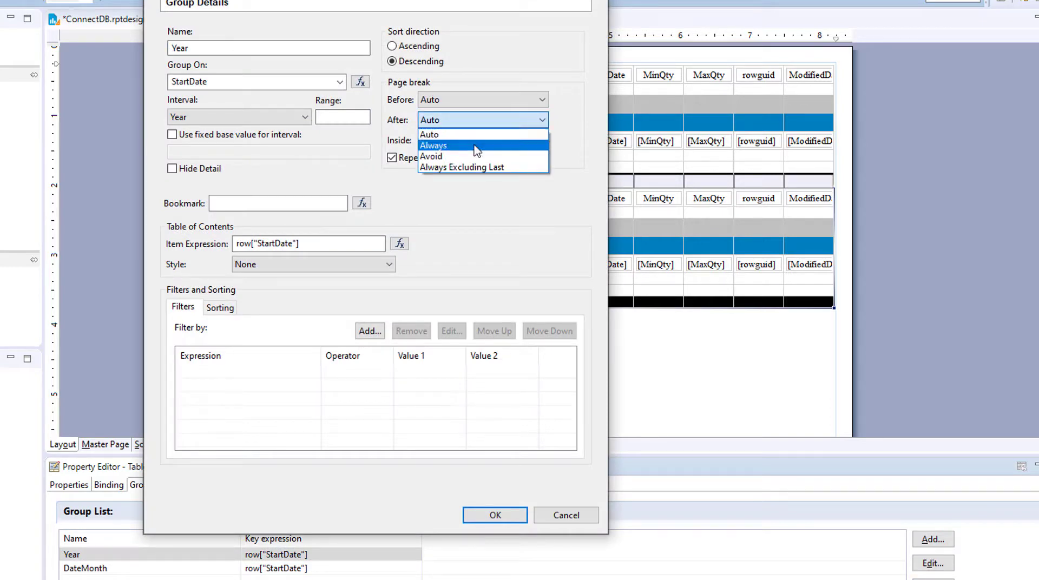
click(479, 142)
click(486, 517)
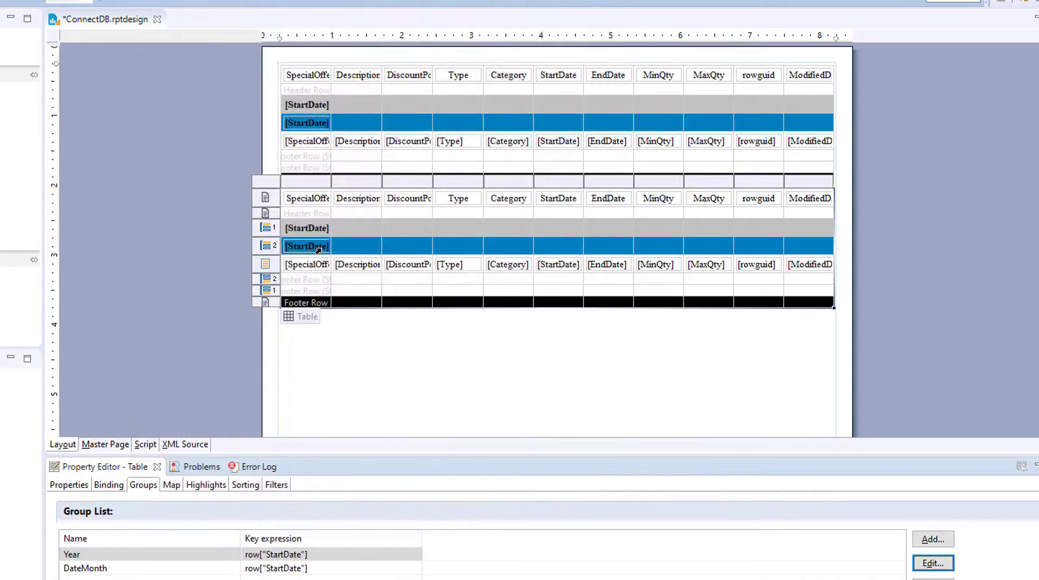
key(ctrl+s)
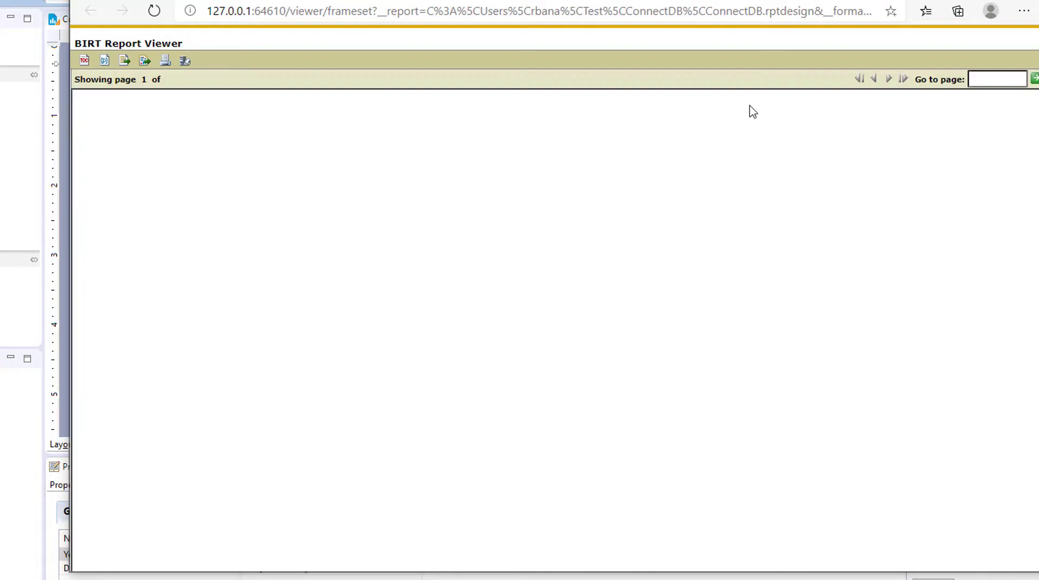
- Page through the 8-page preview, forward to page 7 and back to page 3
click(888, 79)
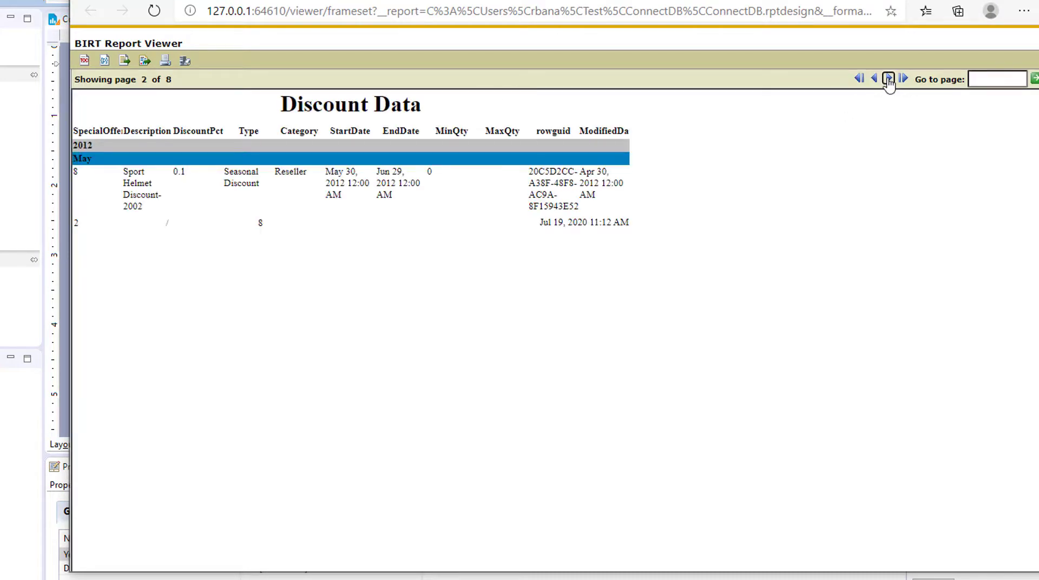
click(874, 79)
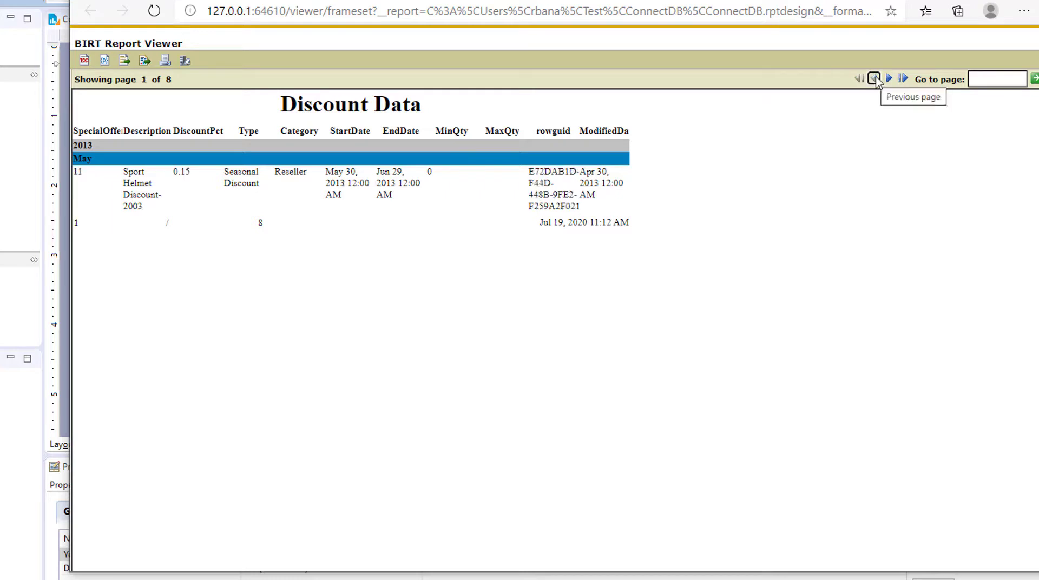
click(890, 79)
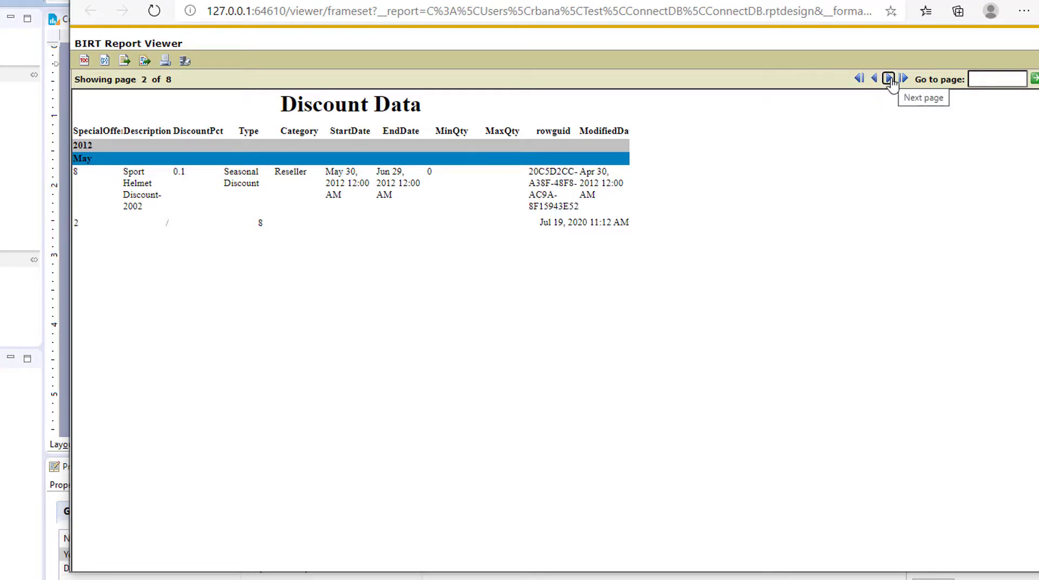
click(890, 79)
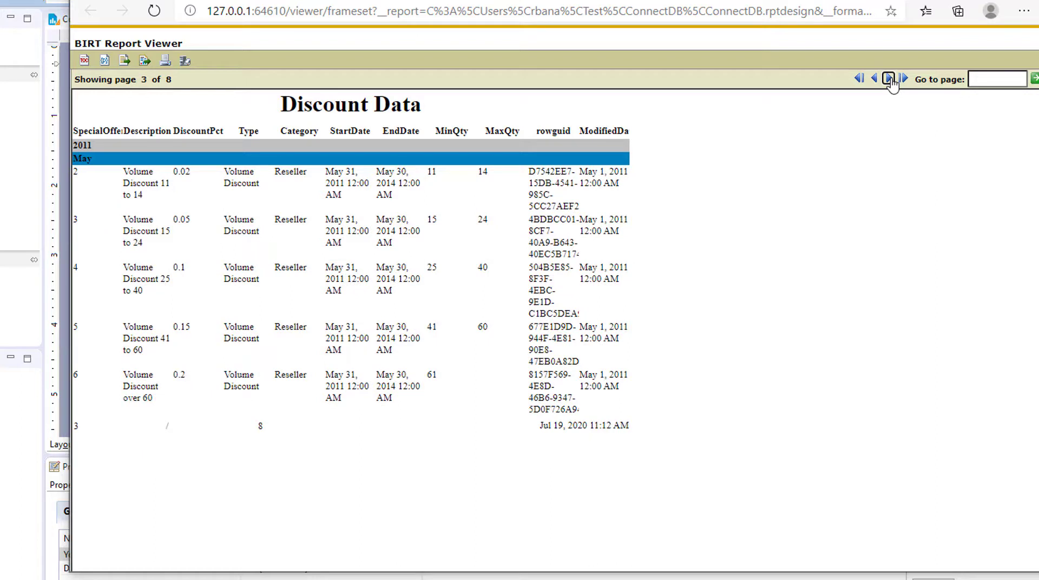
click(889, 80)
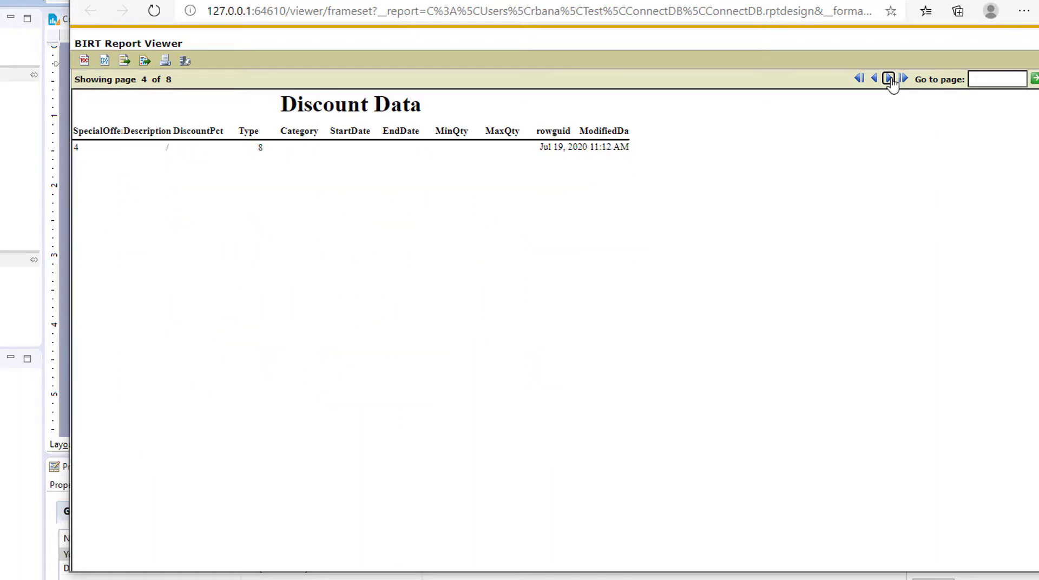
click(889, 79)
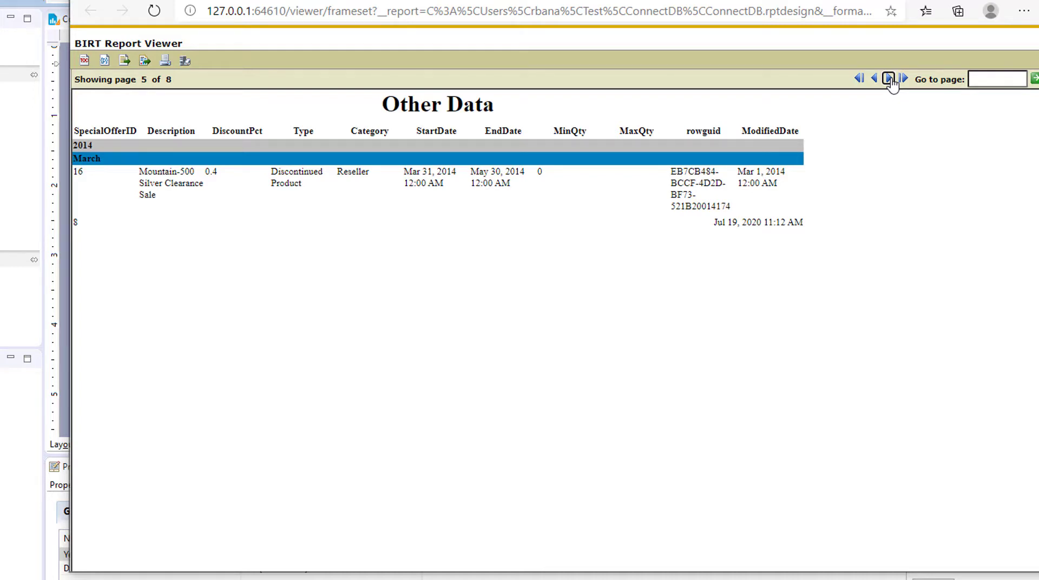
click(889, 79)
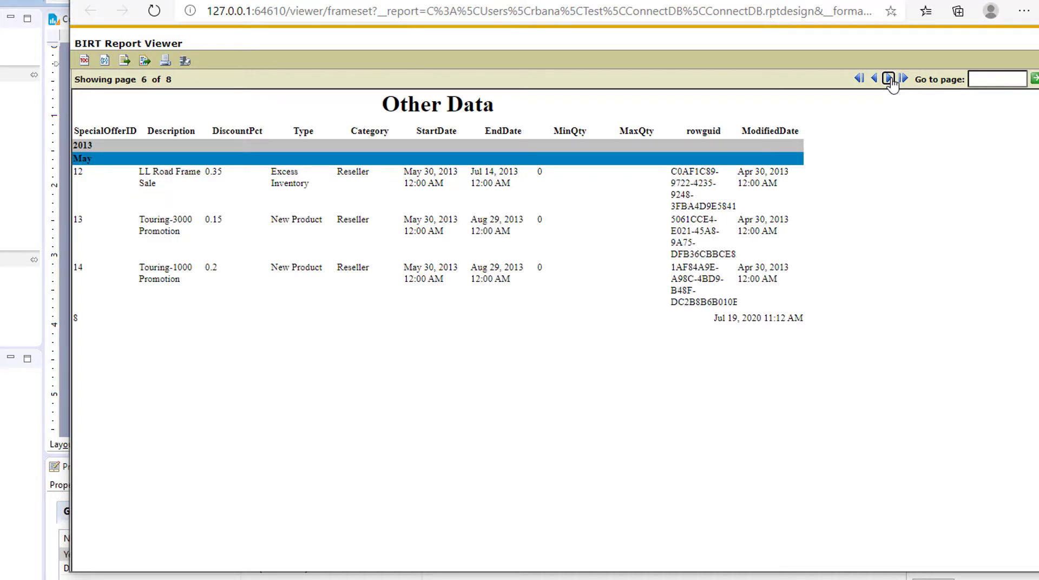
click(890, 79)
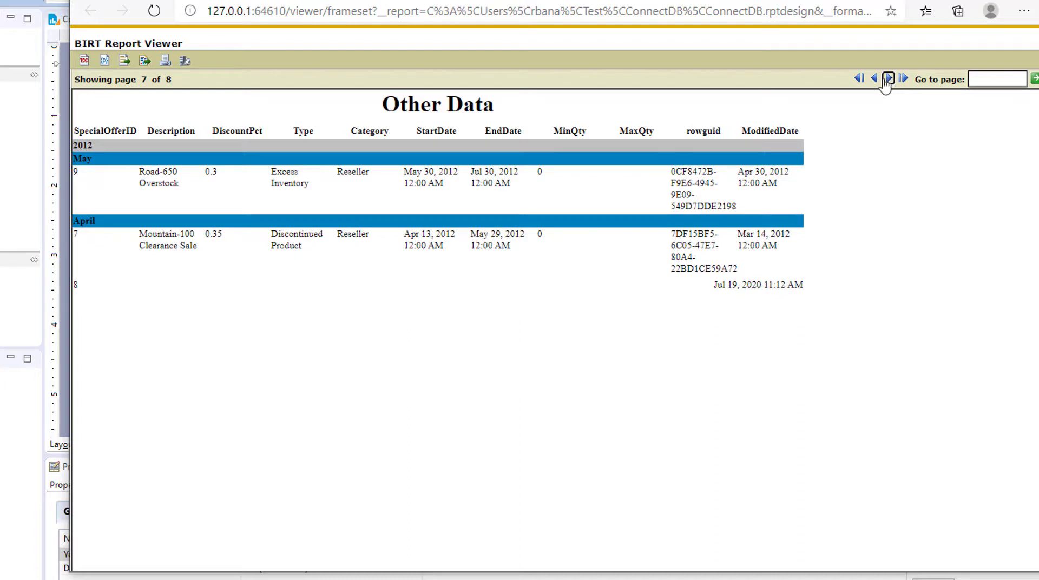
click(874, 80)
click(875, 79)
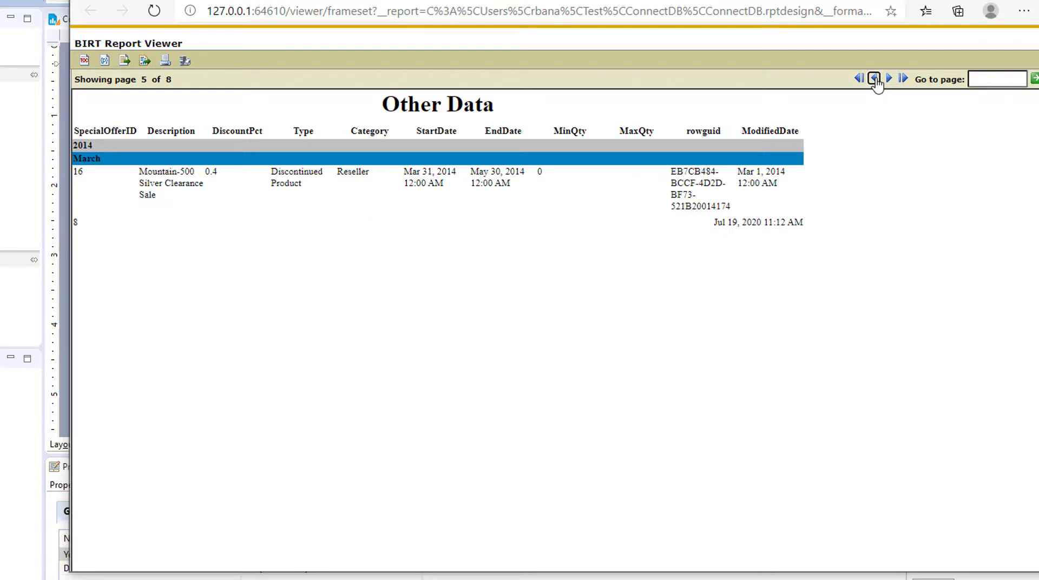
click(875, 80)
click(874, 80)
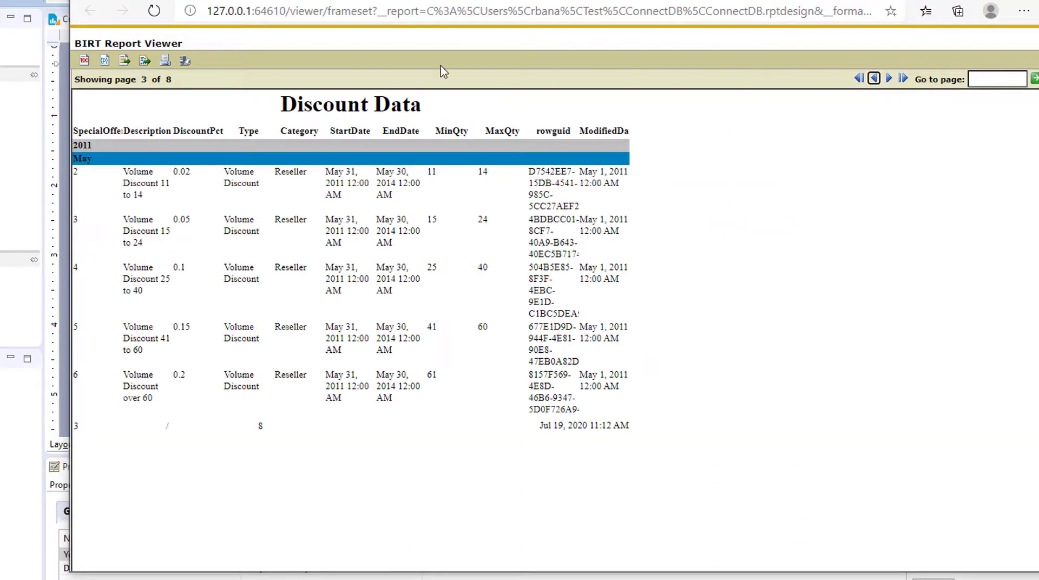
- Export all pages of the report as PDF
click(144, 60)
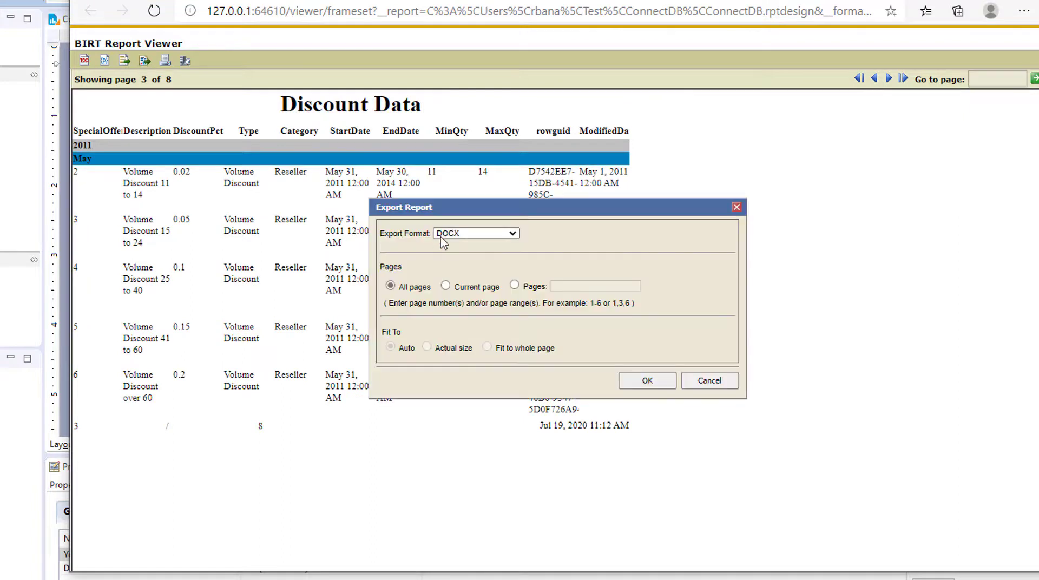
click(509, 233)
click(444, 323)
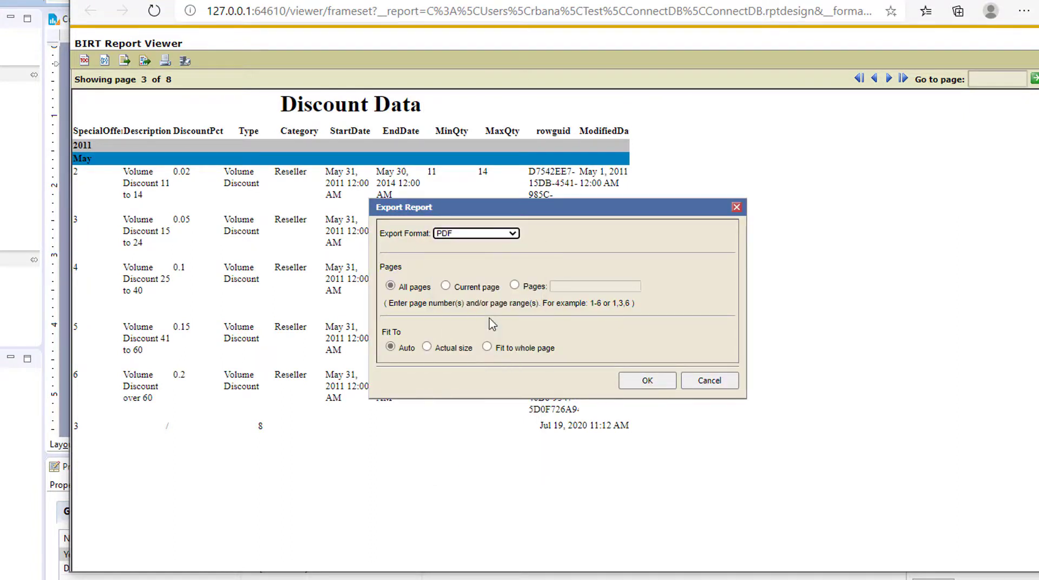
click(648, 381)
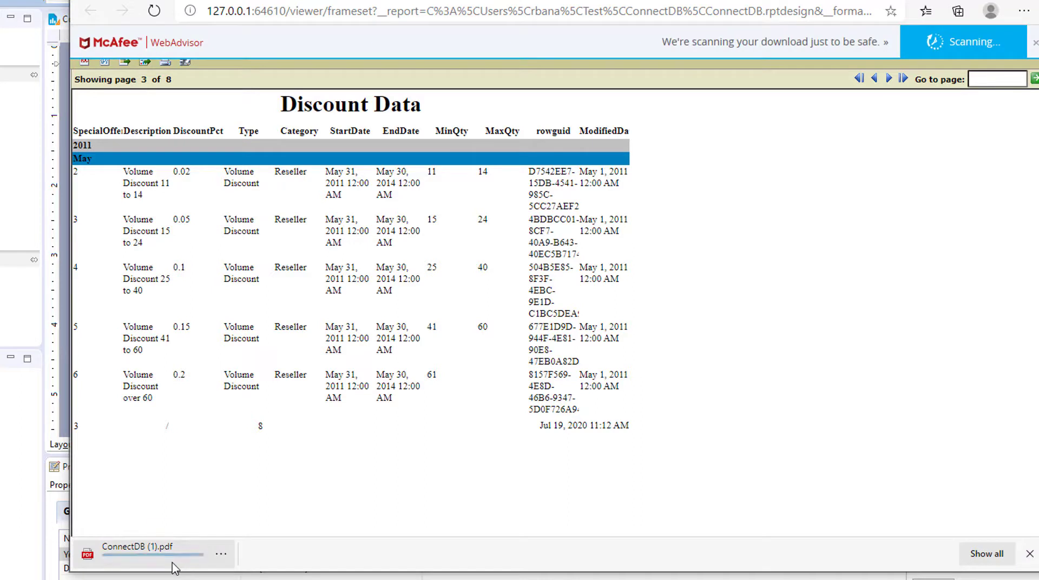
- Open ConnectDB (1).pdf, scroll through its 8 pages, then switch back to BIRT Designer
click(176, 562)
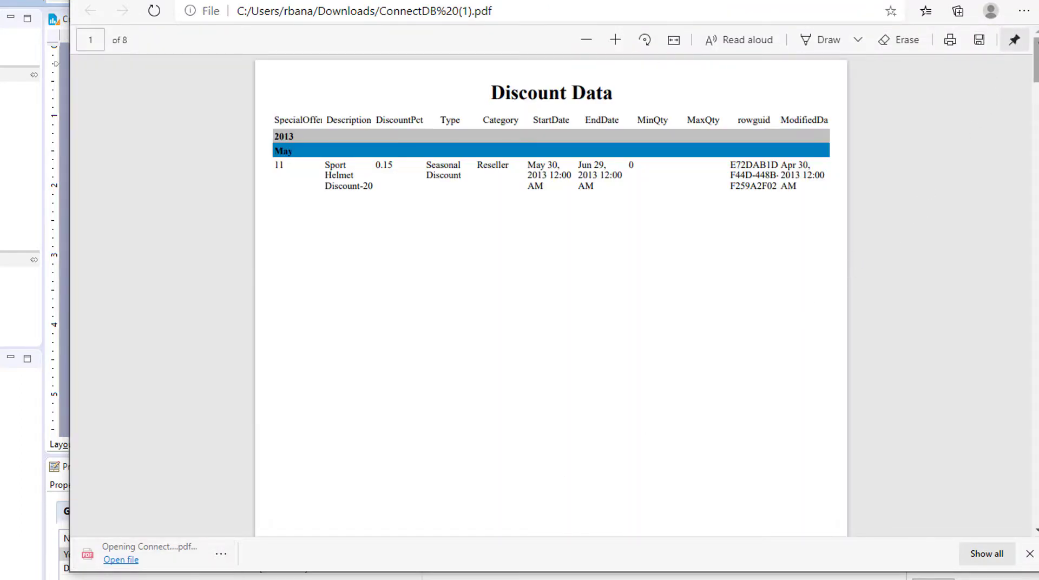
drag(1031, 54, 1018, 342)
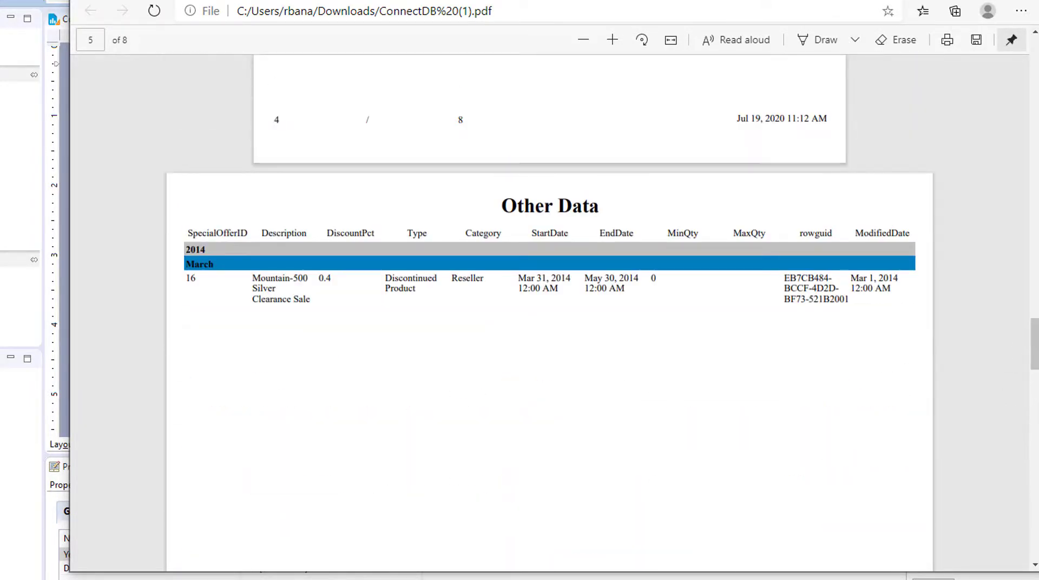
key(alt+Tab)
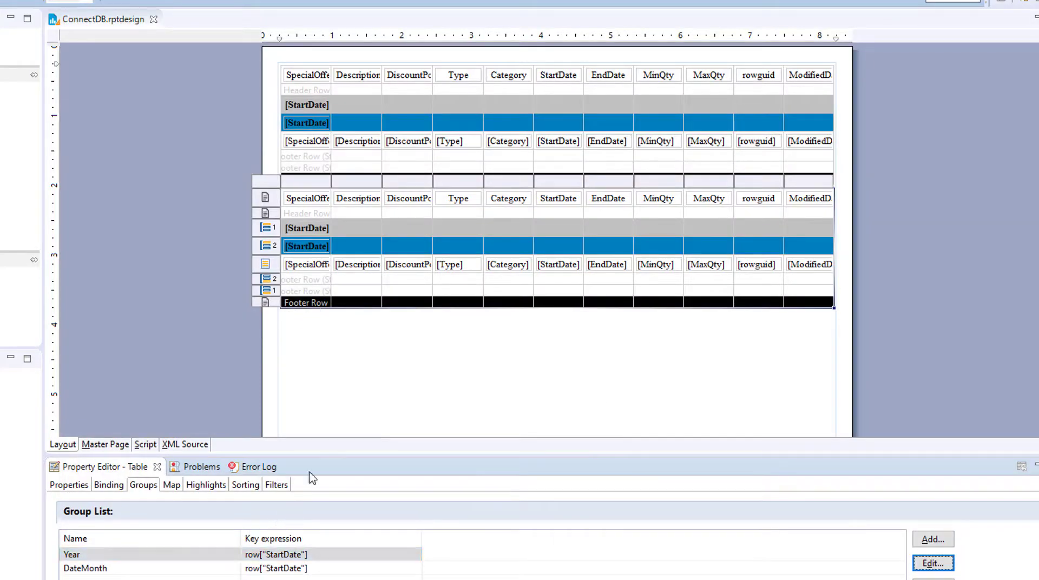
- Set the upper table's Year group page break After to Always Excluding Last
click(296, 191)
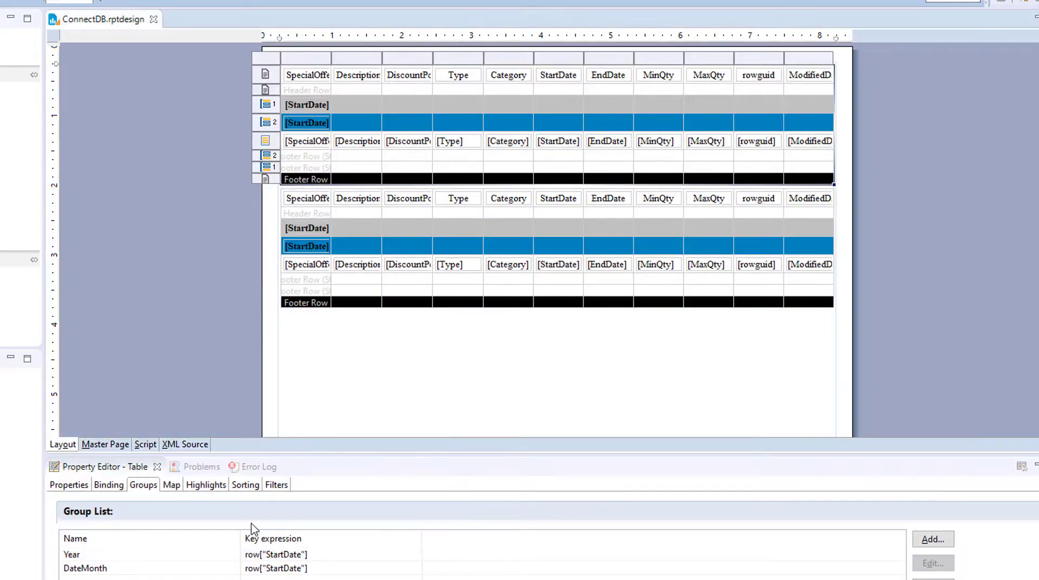
click(262, 556)
click(933, 563)
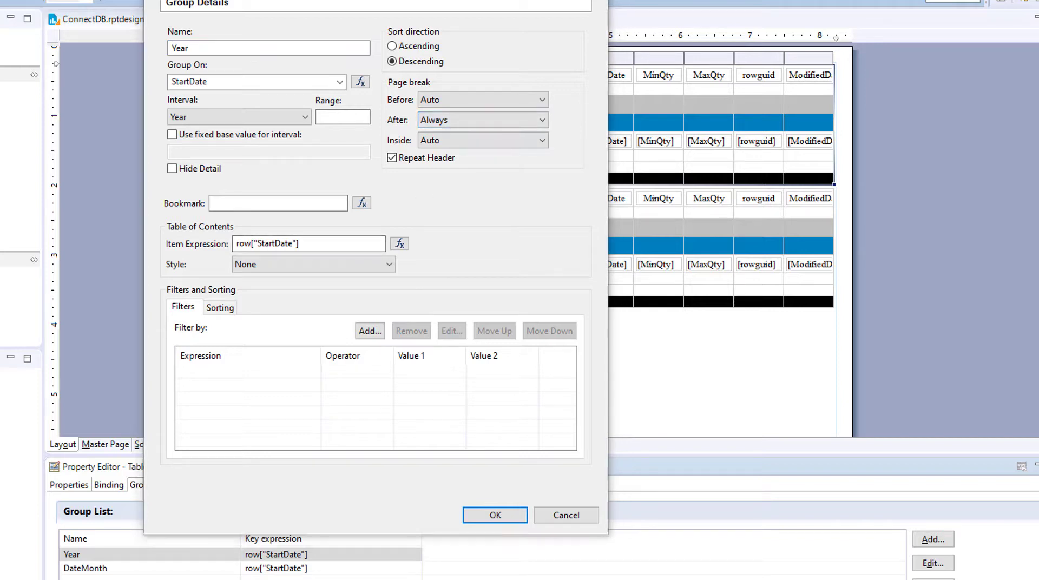
click(528, 117)
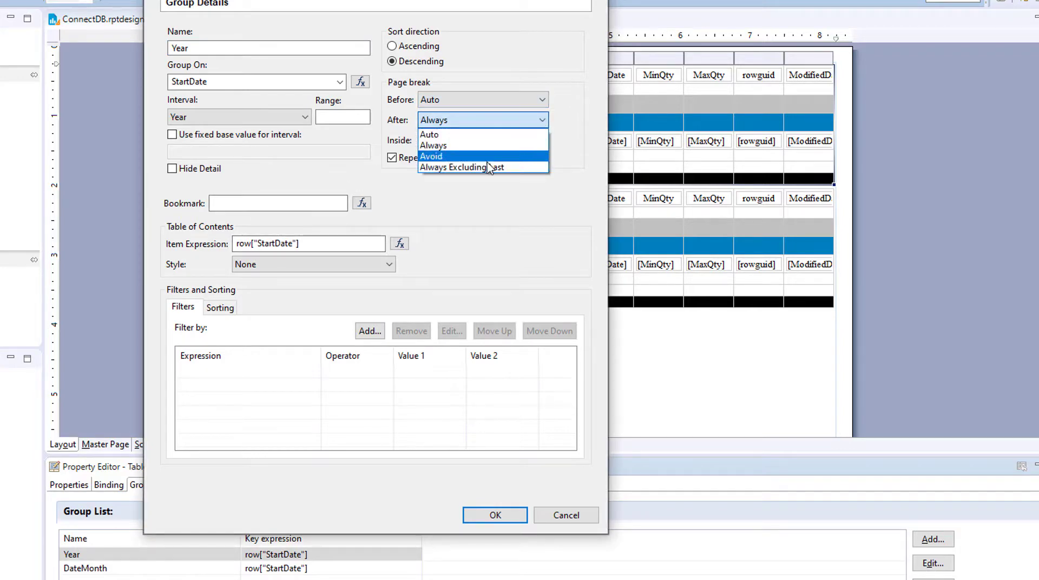
click(488, 168)
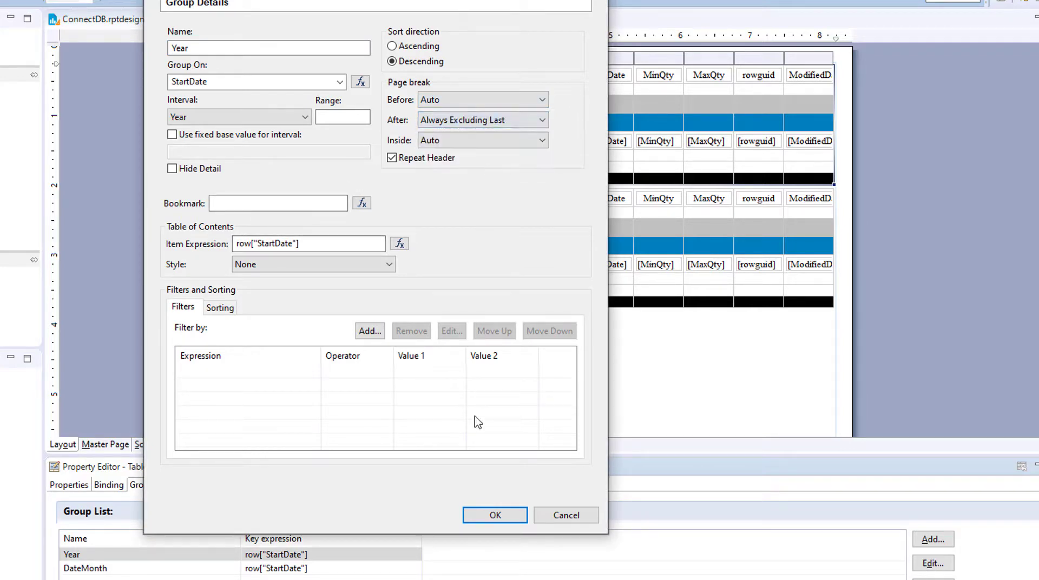
click(482, 515)
- Set the lower table's Year group page break After to Always Excluding Last
click(307, 317)
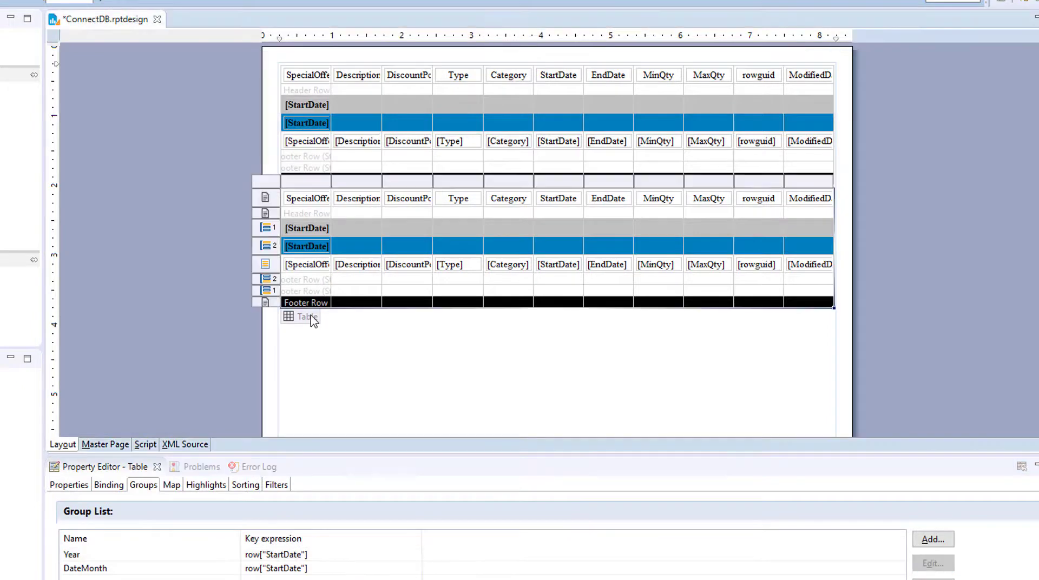
click(274, 555)
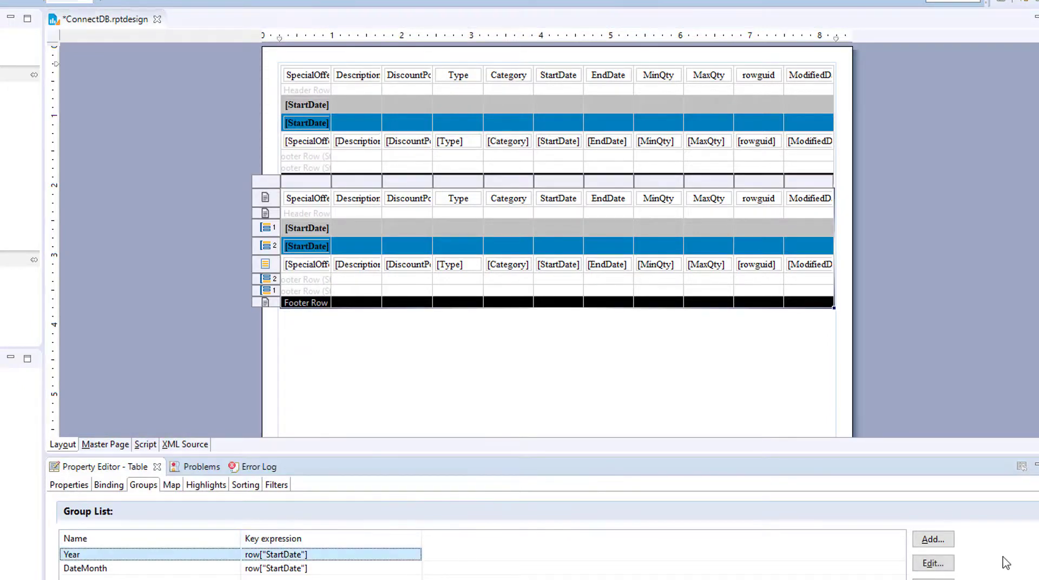
click(933, 564)
click(484, 119)
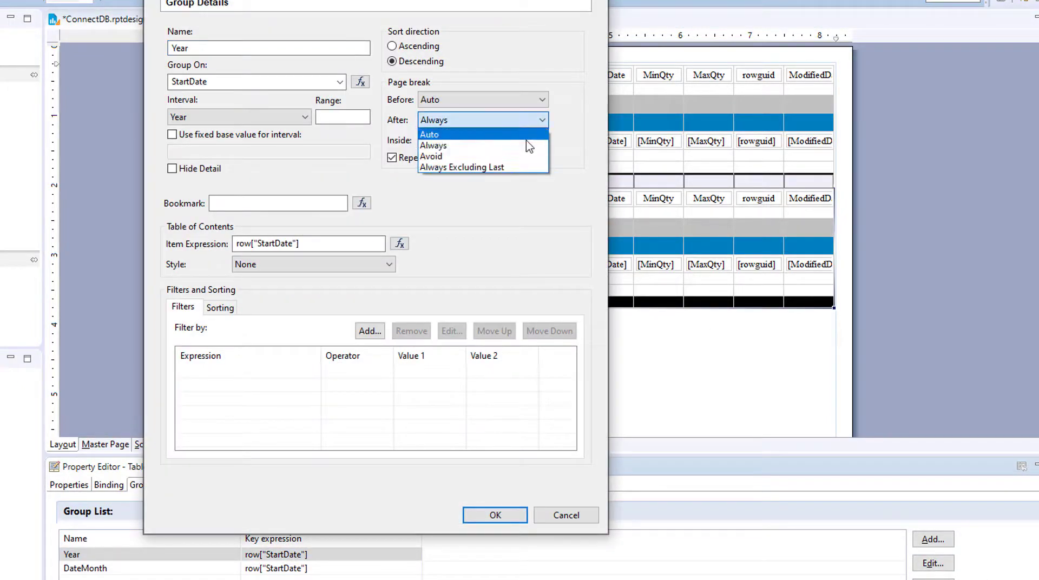
click(514, 172)
key(Down)
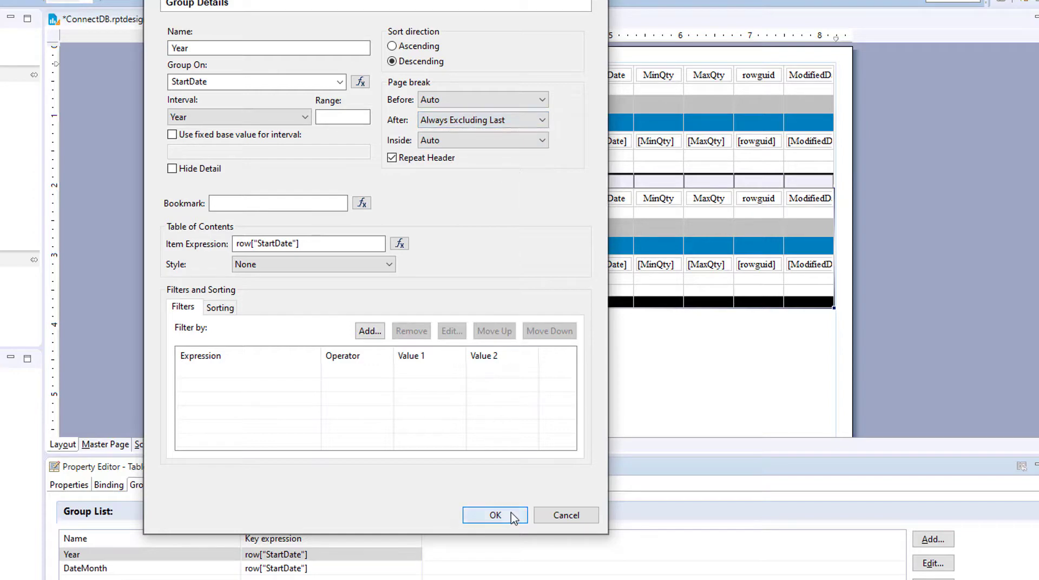
click(511, 515)
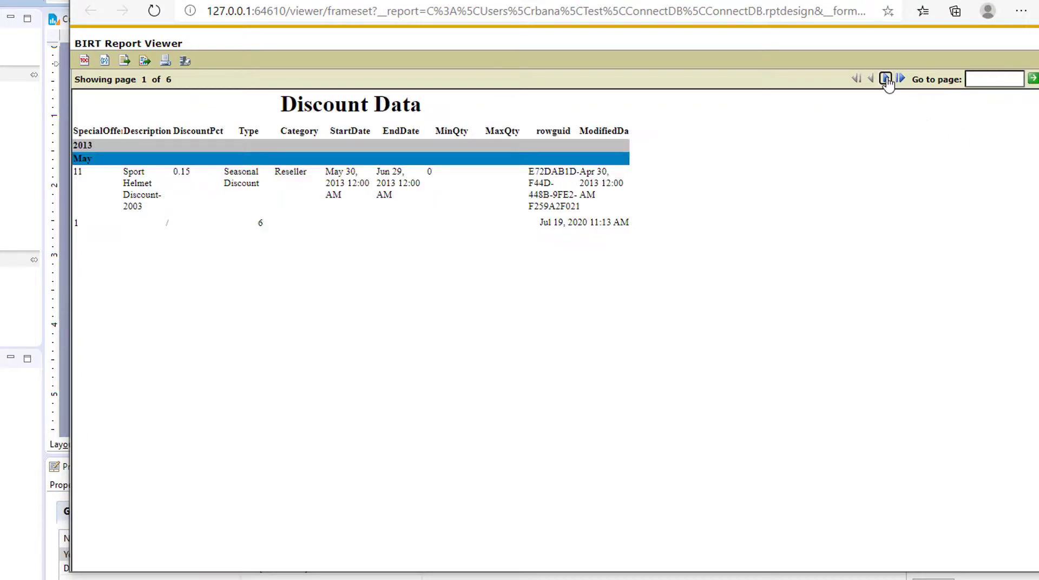
- Page forward through the 6-page preview to the last page, then back to page 1
click(886, 79)
click(886, 79)
click(886, 79)
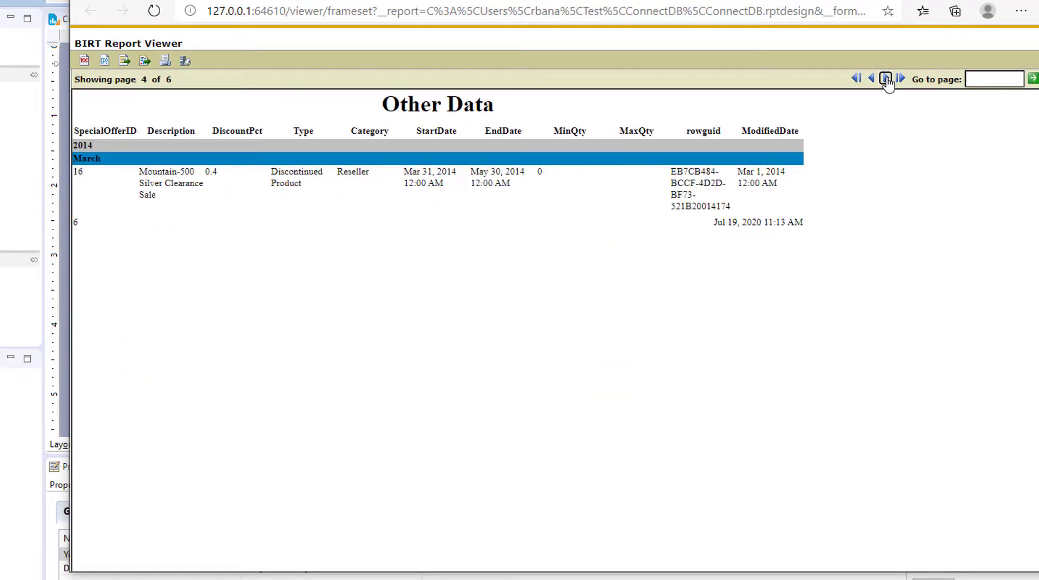
click(886, 78)
click(886, 78)
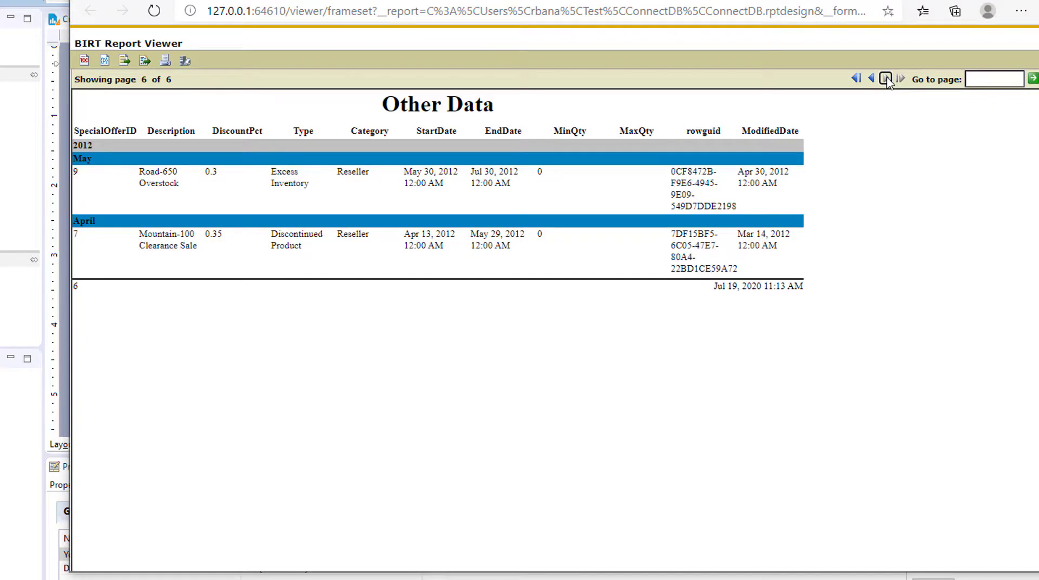
click(872, 79)
click(872, 79)
click(872, 79)
click(872, 78)
click(871, 78)
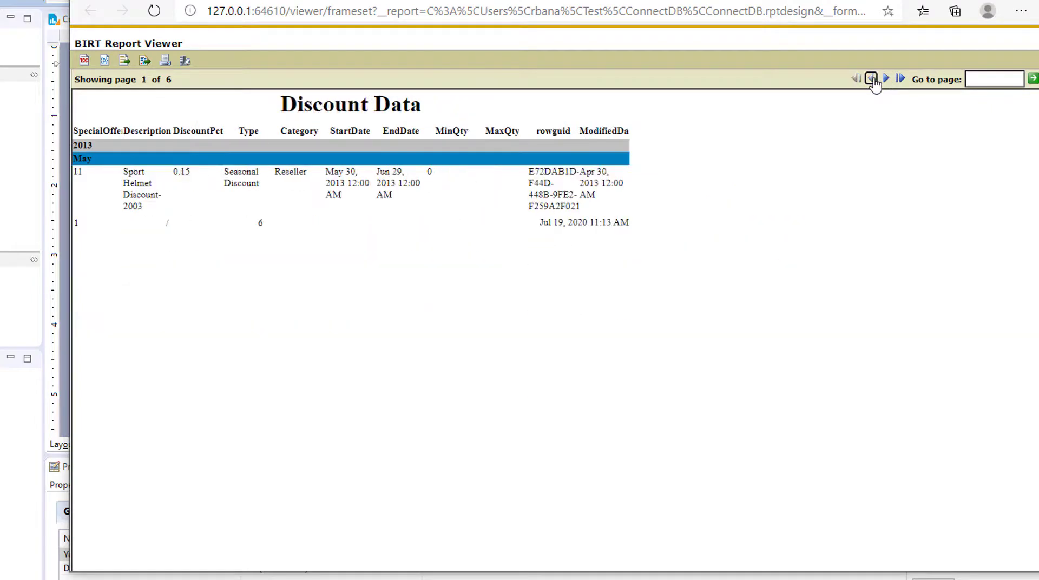